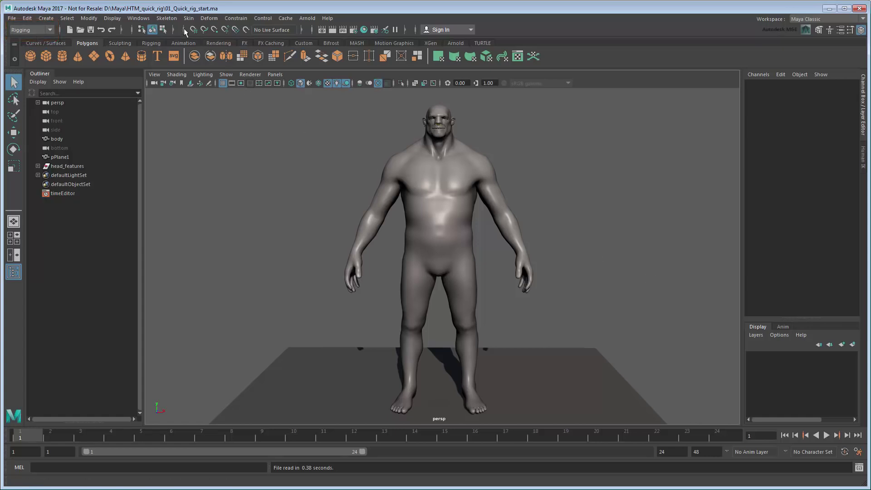
Auto-rig the body mesh with the Quick Rig tool's One-Click mode and close the tool window
left_click(171, 19)
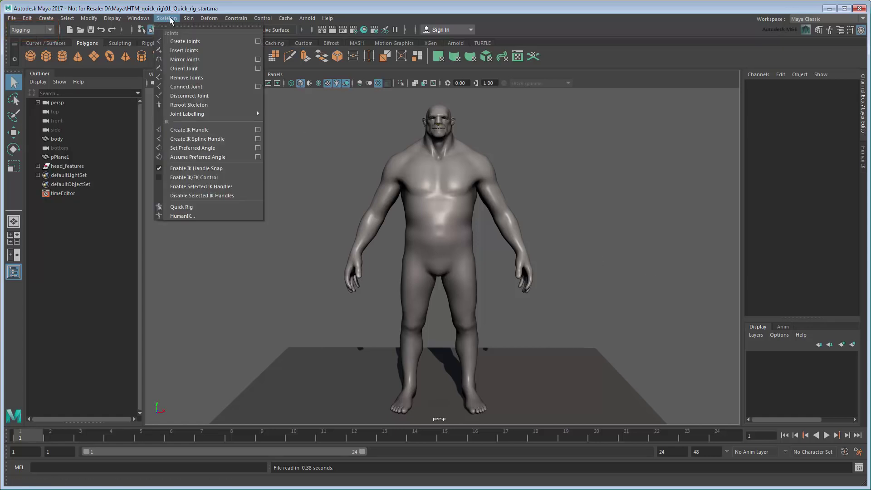
left_click(231, 206)
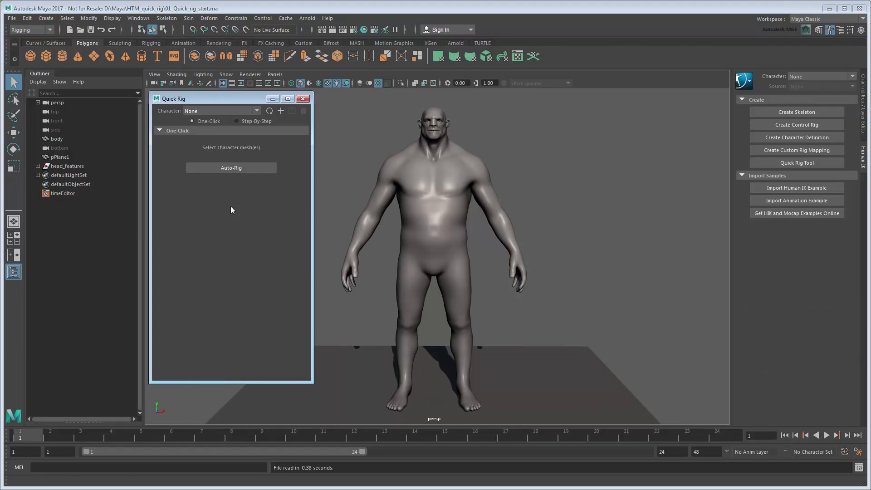
left_click(429, 223)
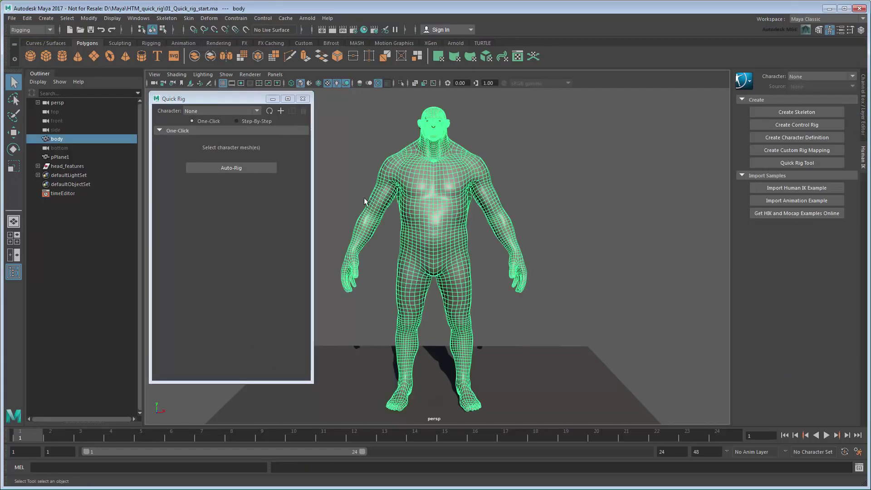
left_click(249, 168)
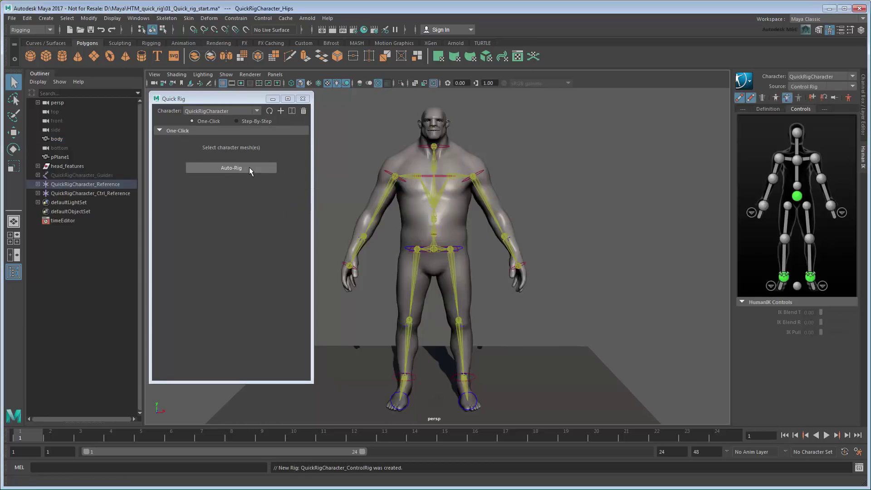
left_click(303, 99)
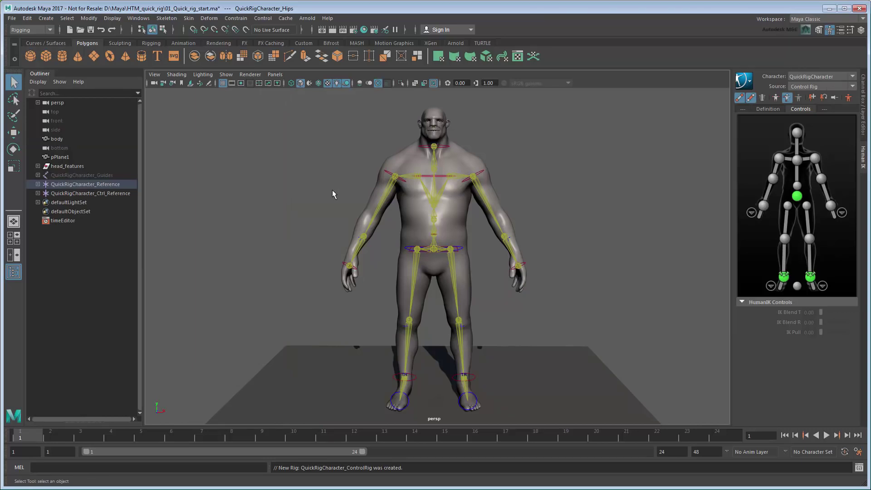
Move the character's left wrist control up to about head height so the arm reaches forward
left_click_drag(348, 208, 351, 249, "alt")
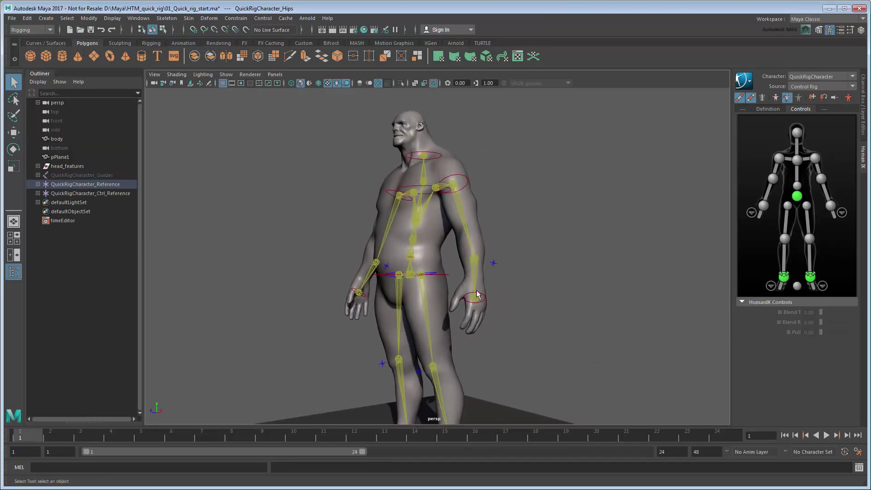
left_click(481, 297)
key("w")
left_click_drag(481, 298, 362, 151)
Rotate the left shoulder control to swing the raised forearm upright
left_click(464, 196)
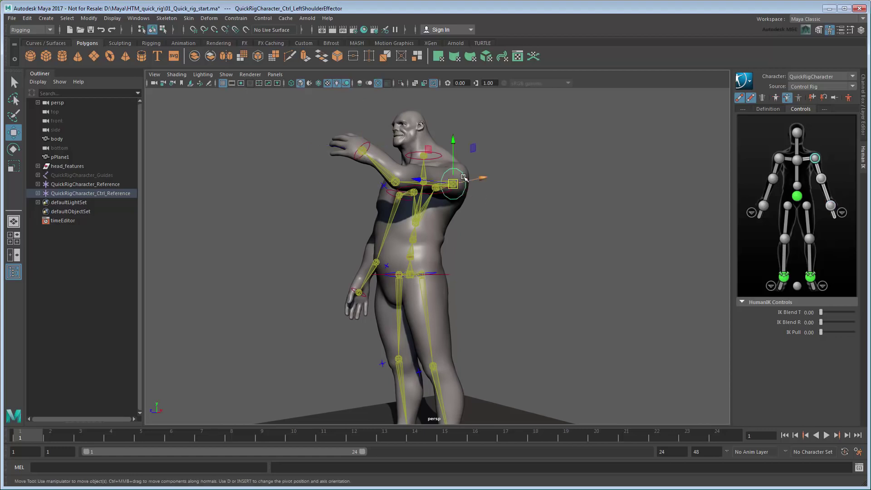
key("e")
left_click_drag(465, 196, 510, 188)
Rotate the left wrist control to bend the hand inward, and check the wrist and elbow deformation from the side
middle_click_drag(511, 189, 474, 254, "alt")
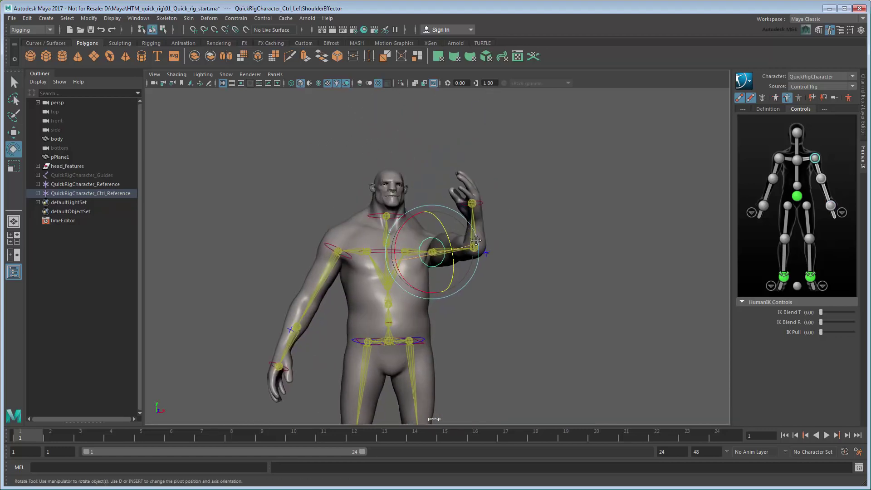
right_click_drag(474, 254, 533, 290, "alt")
left_click_drag(533, 290, 523, 286, "alt")
key("q")
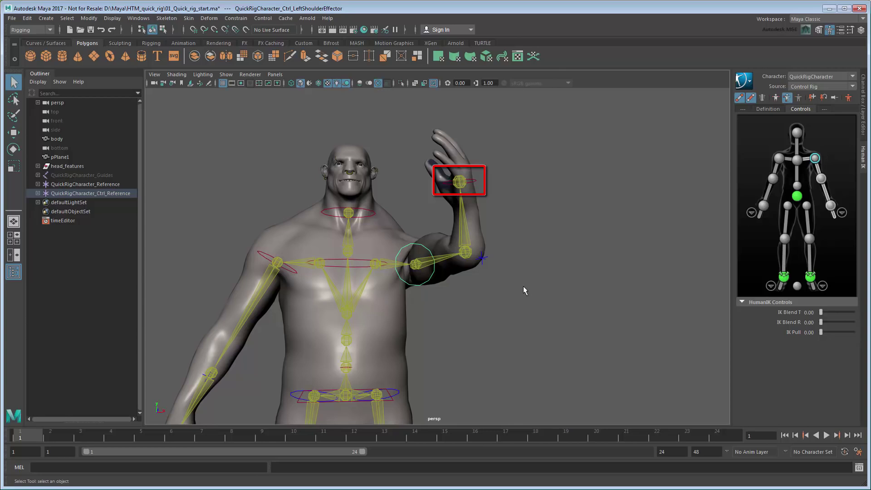
left_click(474, 180)
key("e")
left_click_drag(439, 148, 425, 200)
left_click(583, 245)
left_click_drag(582, 245, 545, 247, "alt")
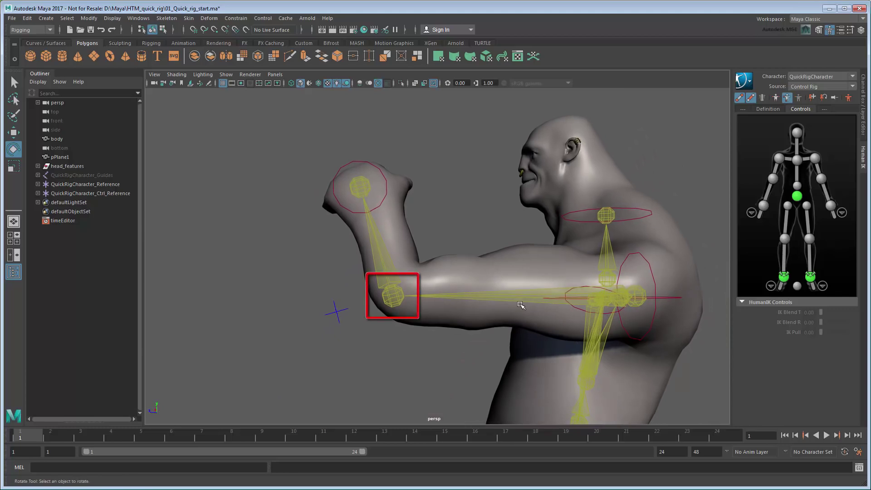
scroll(520, 304, "down", 5)
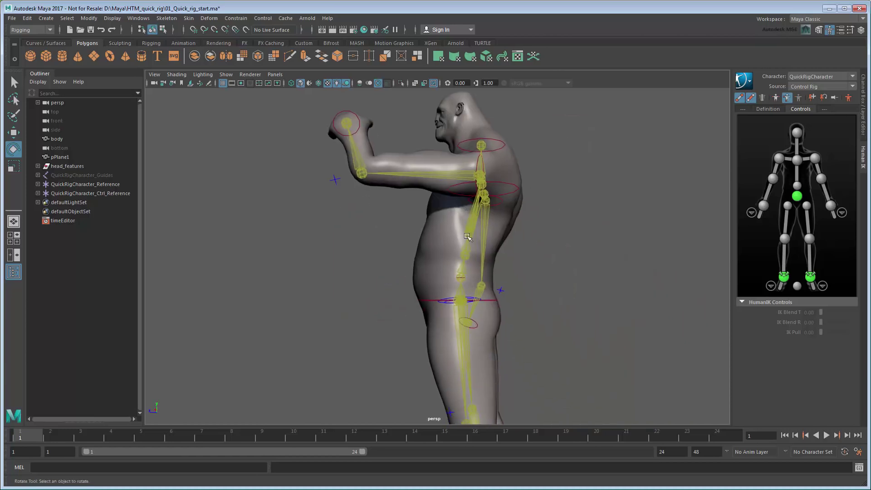
left_click_drag(520, 304, 570, 237, "alt")
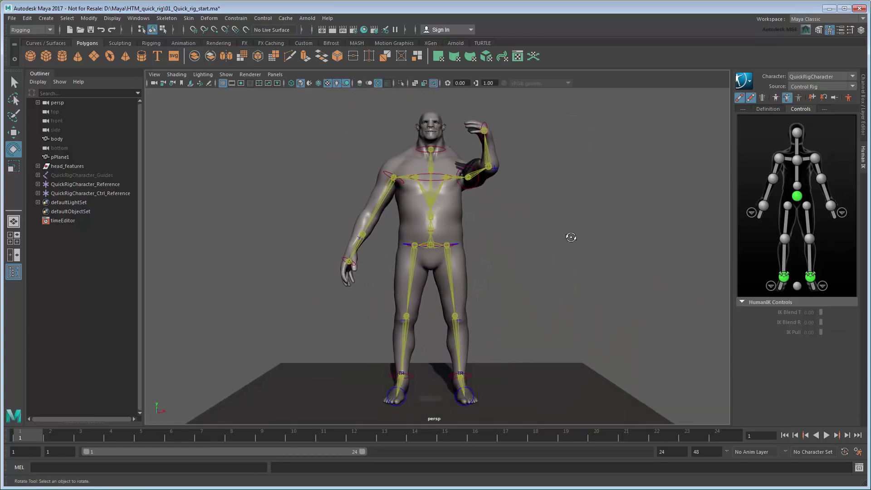
Reopen the Quick Rig tool and delete the existing QuickRigCharacter with its rig
left_click(172, 21)
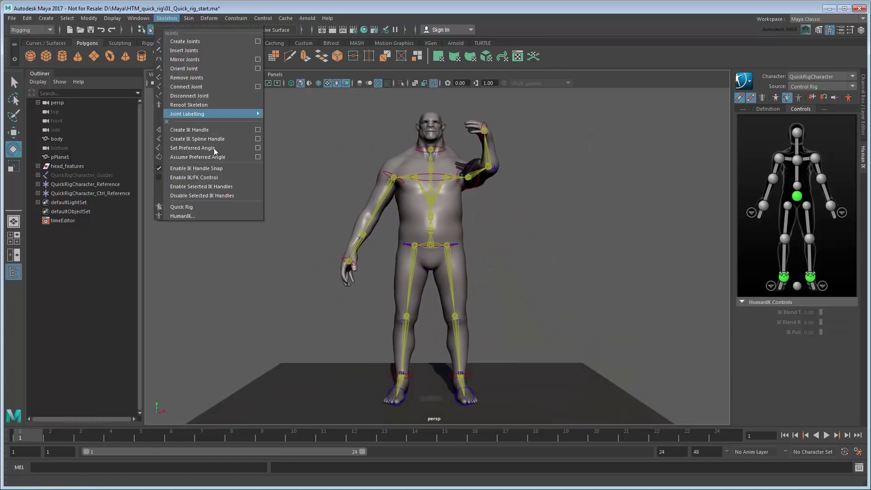
left_click(235, 206)
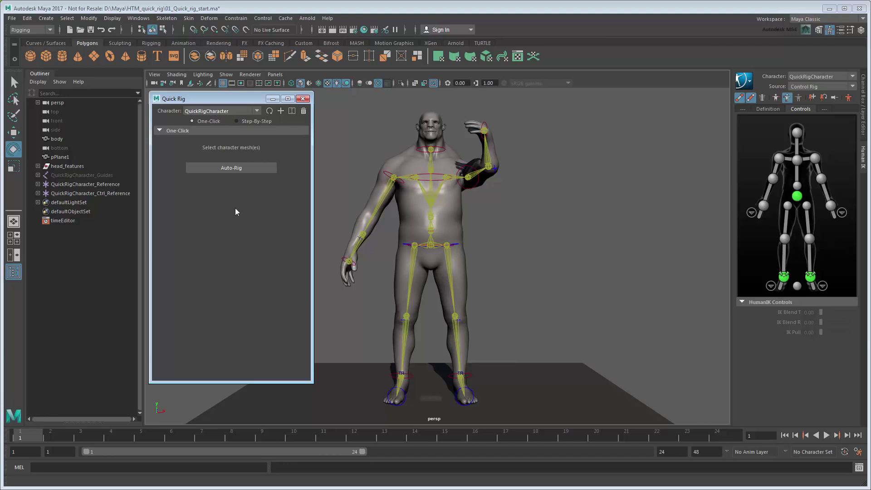
left_click(303, 111)
left_click(428, 289)
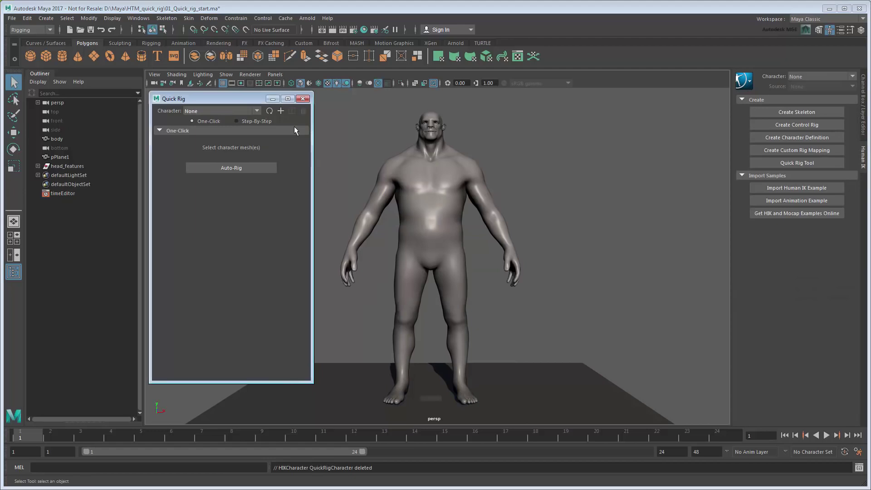
Create a new Quick Rig character in Step-By-Step mode and add the body mesh as its geometry
left_click(283, 110)
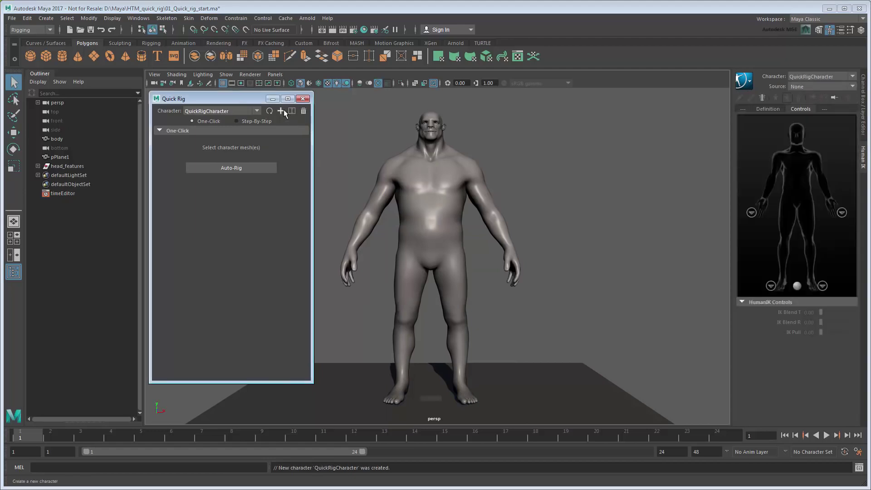
left_click(260, 121)
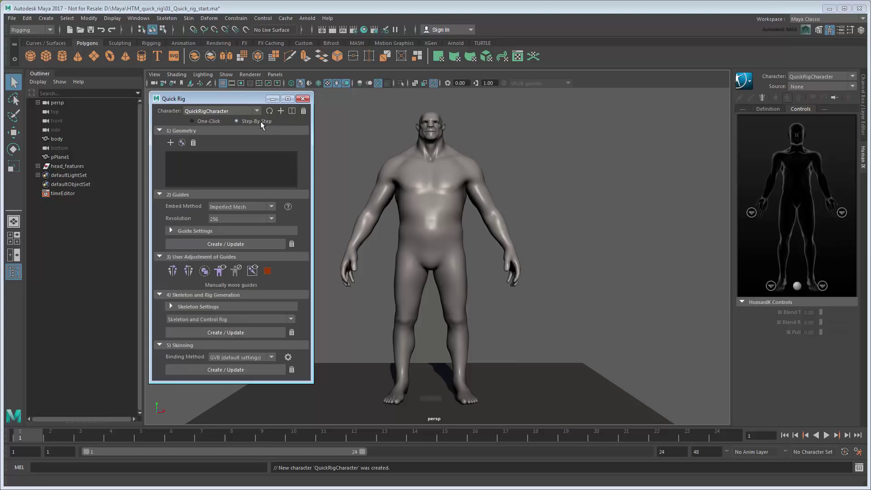
left_click(418, 203)
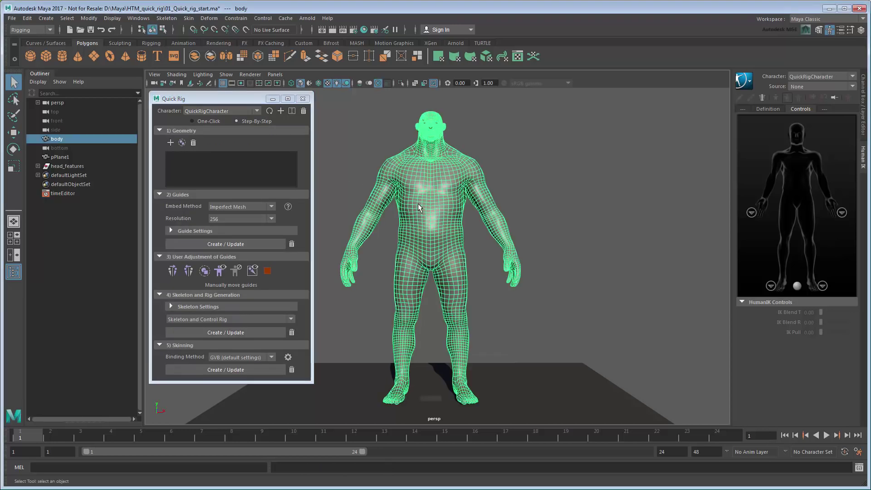
left_click(171, 143)
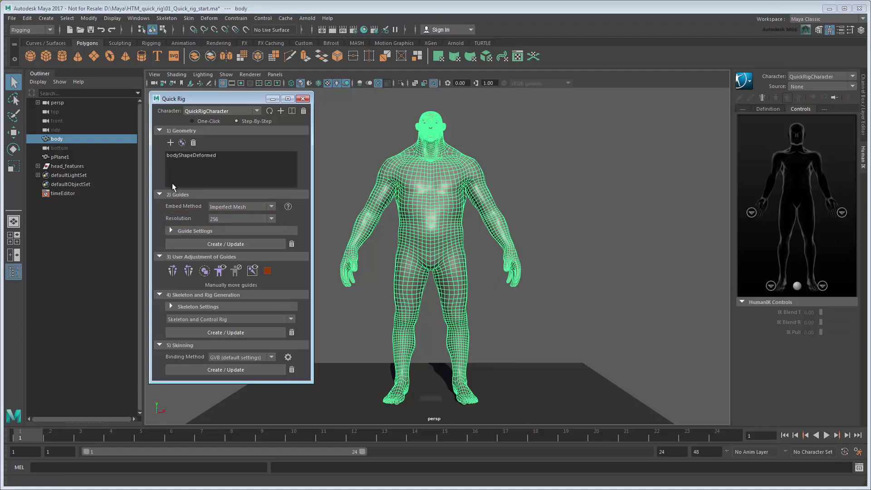
Review the guide settings and generate the joint guides for the body with the Imperfect Mesh method at resolution 256
left_click(187, 231)
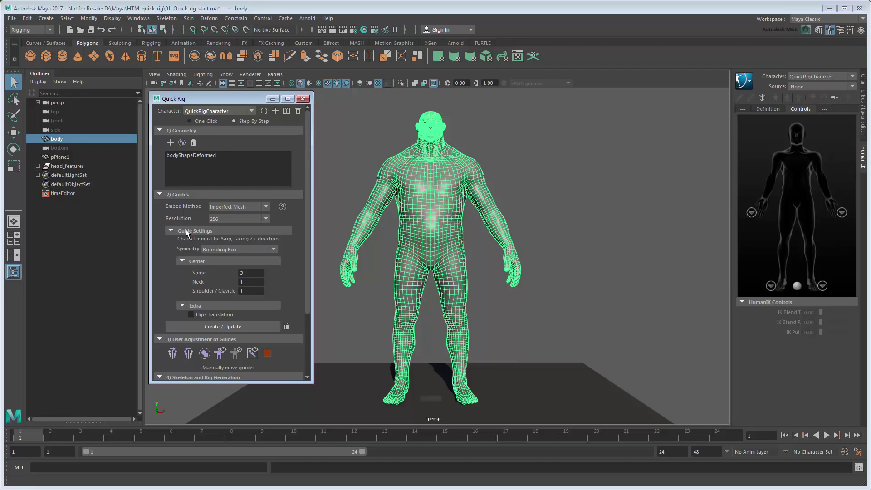
left_click(187, 231)
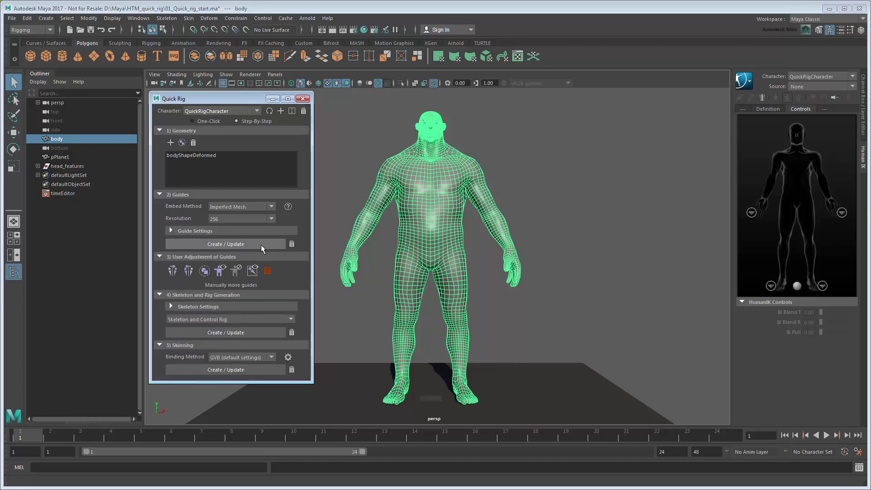
left_click(261, 244)
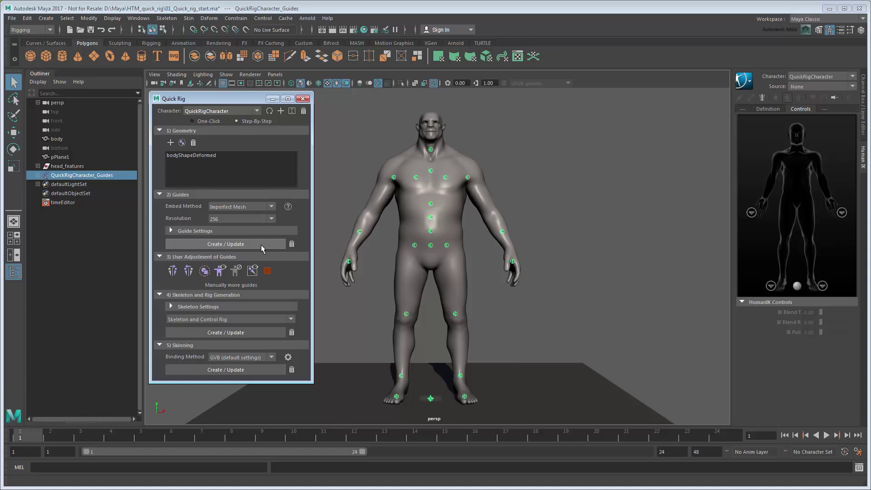
Switch to the four-view layout and move the LeftHand guide up into the wrist, centring it in the front and side views
scroll(476, 285, "up", 5)
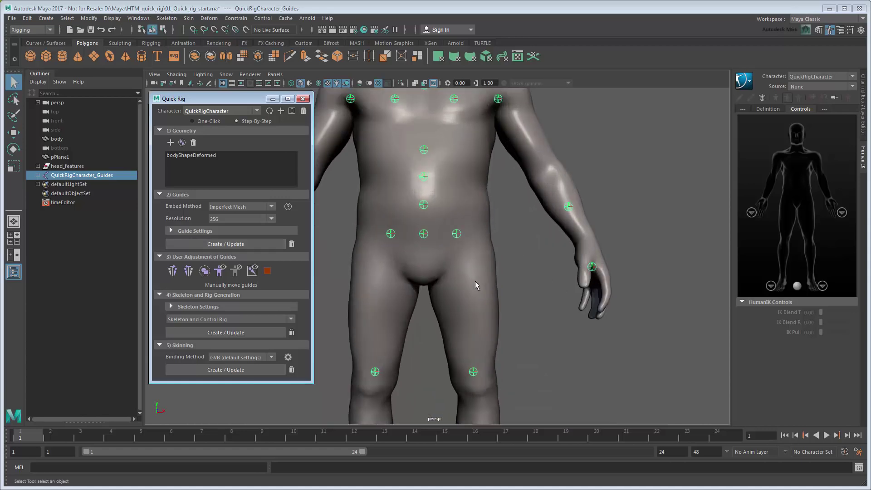
middle_click_drag(517, 244, 385, 231, "alt")
scroll(384, 232, "up", 4)
left_click_drag(505, 303, 490, 304, "alt")
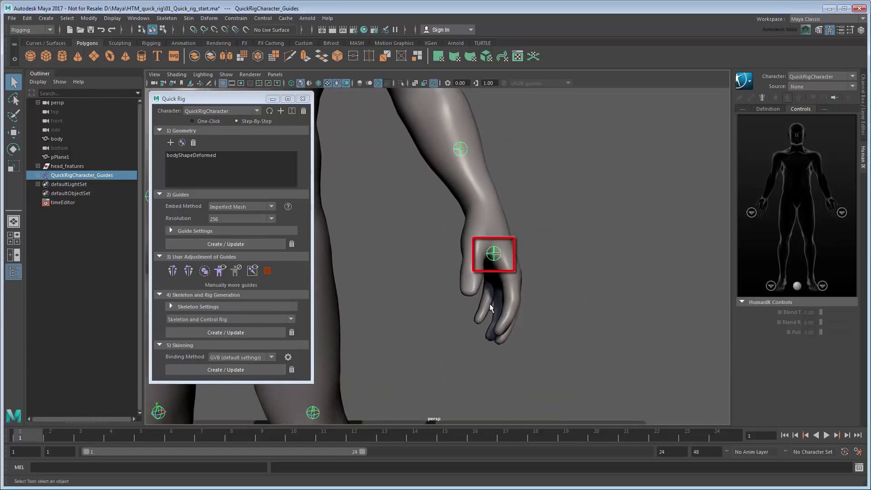
left_click(496, 255)
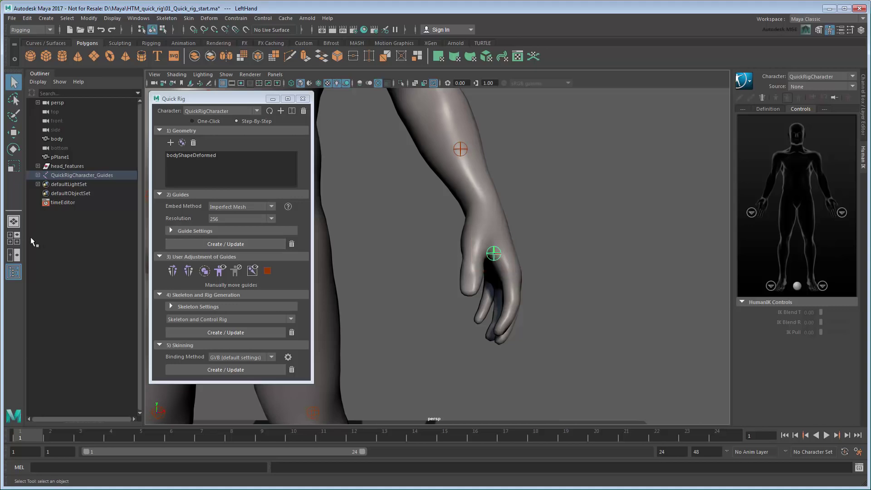
left_click(14, 238)
left_click_drag(204, 98, 57, 121)
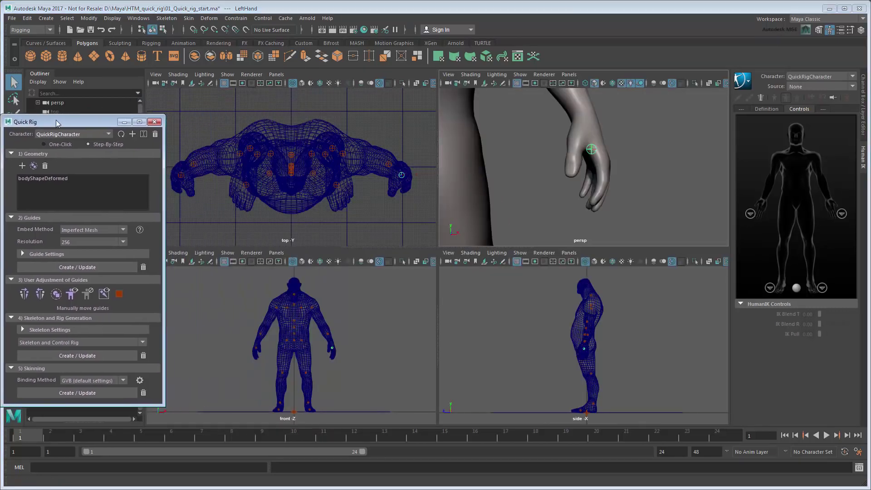
key("f")
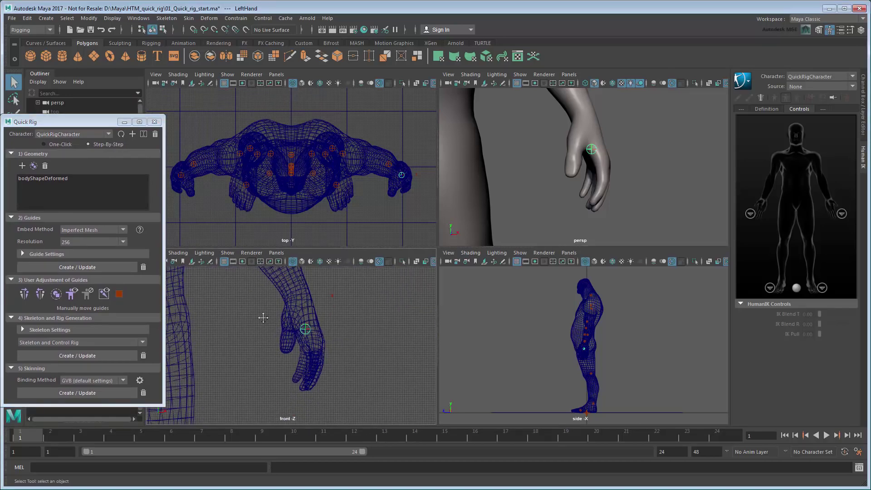
key("w")
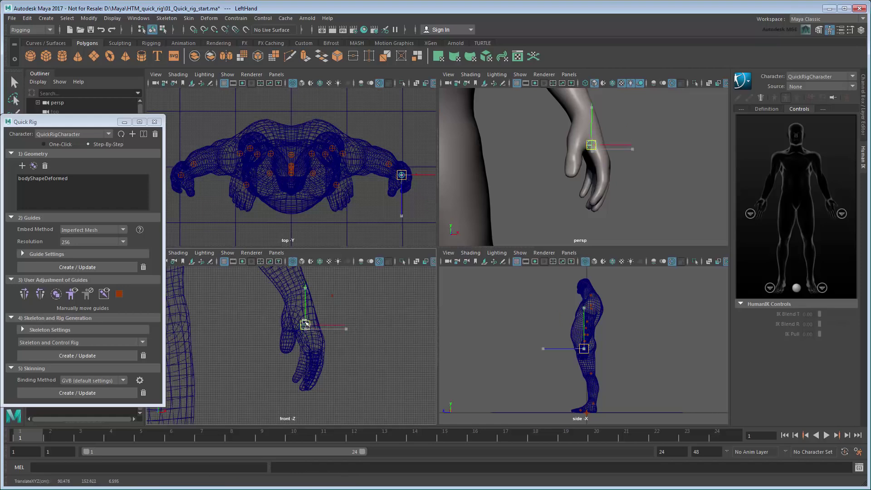
left_click_drag(305, 323, 299, 294)
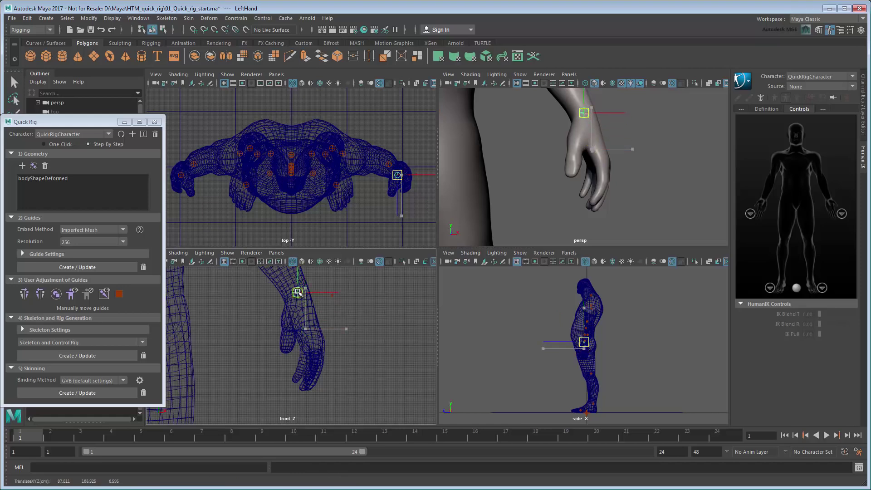
key("f")
left_click_drag(586, 318, 596, 318)
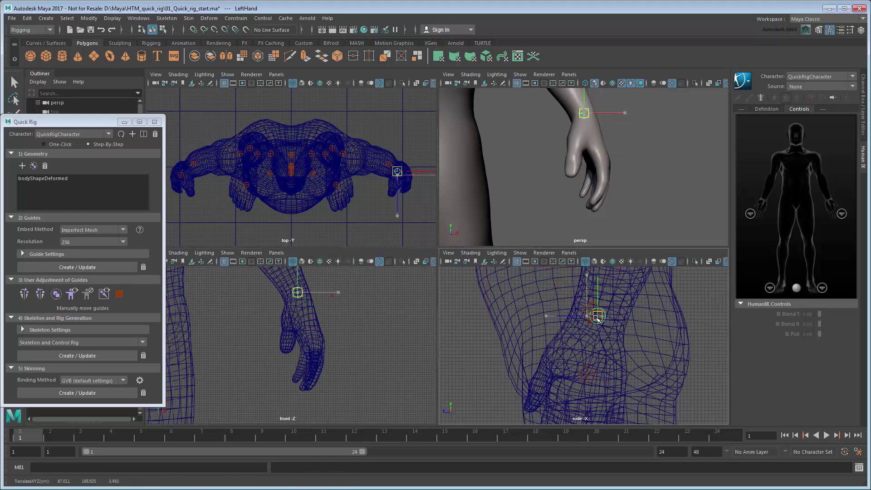
Mirror the adjusted left hand guide to the character's right side
scroll(373, 337, "down", 5)
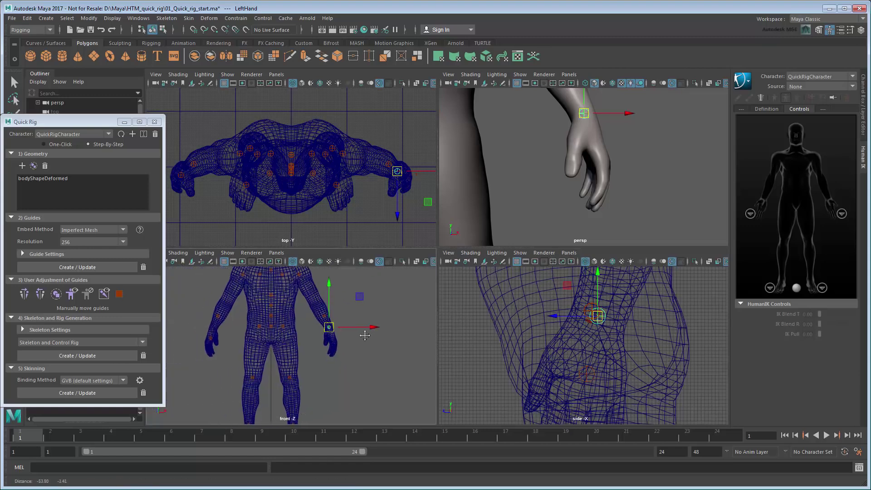
scroll(373, 337, "up", 1)
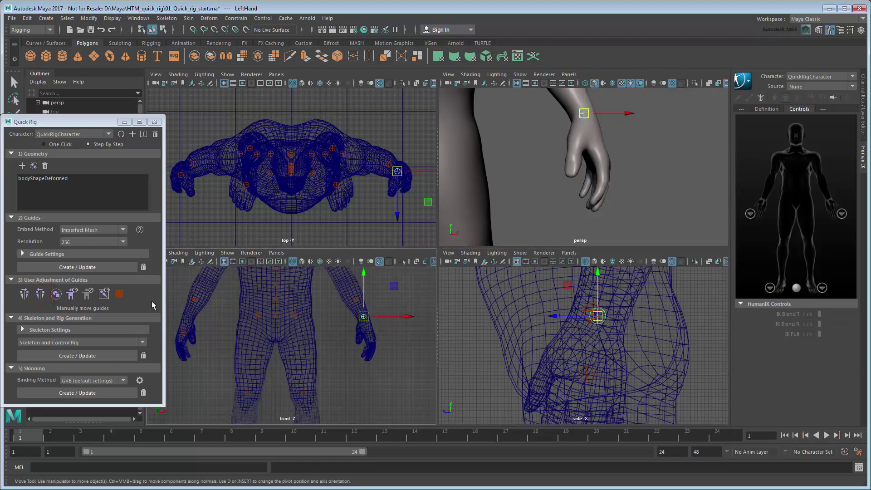
left_click(41, 294)
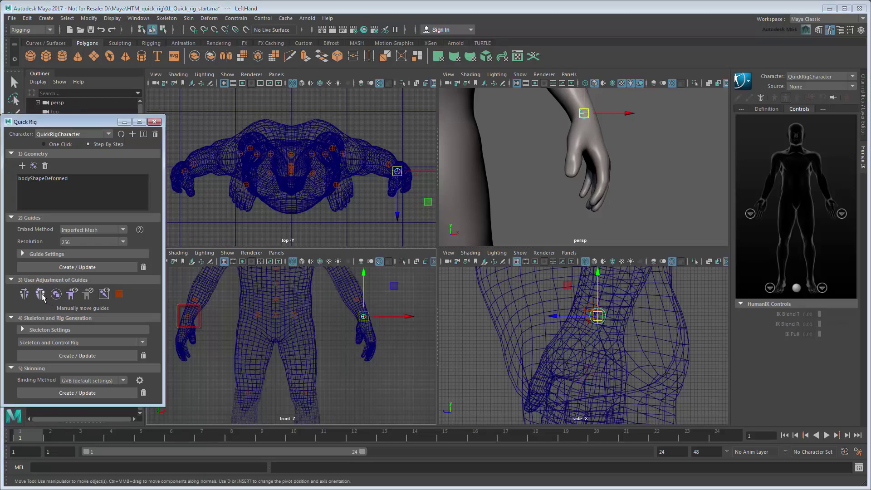
Move the LeftForeArm guide up into the elbow, adjusting its position in the front and side views
right_click_drag(204, 362, 274, 375, "alt")
middle_click_drag(356, 277, 242, 380, "alt")
left_click(334, 360)
left_click_drag(334, 361, 299, 304)
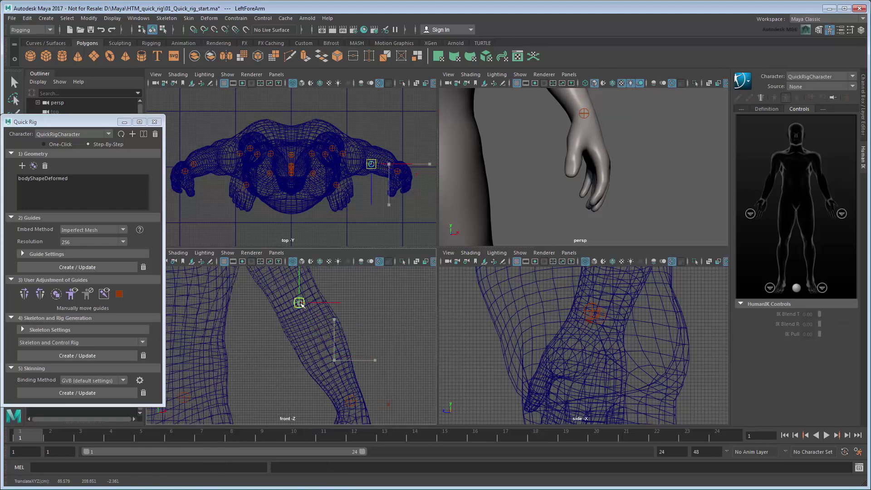
middle_click_drag(624, 309, 558, 447, "alt")
left_click_drag(555, 319, 569, 336)
left_click_drag(343, 313, 347, 313)
left_click_drag(303, 275, 303, 272)
Move the LeftArm guide up into the shoulder joint in the front view
right_click_drag(303, 273, 293, 297, "alt")
middle_click_drag(293, 298, 385, 407, "alt")
left_click(339, 336)
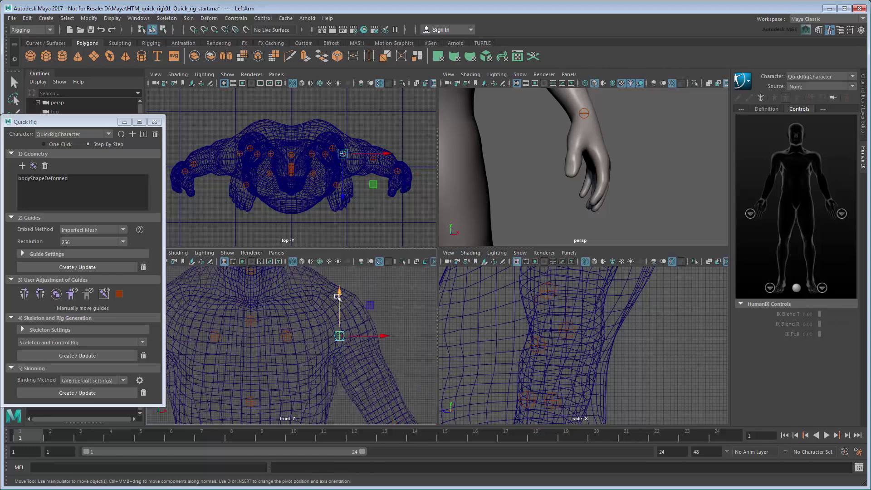
left_click_drag(339, 336, 339, 313)
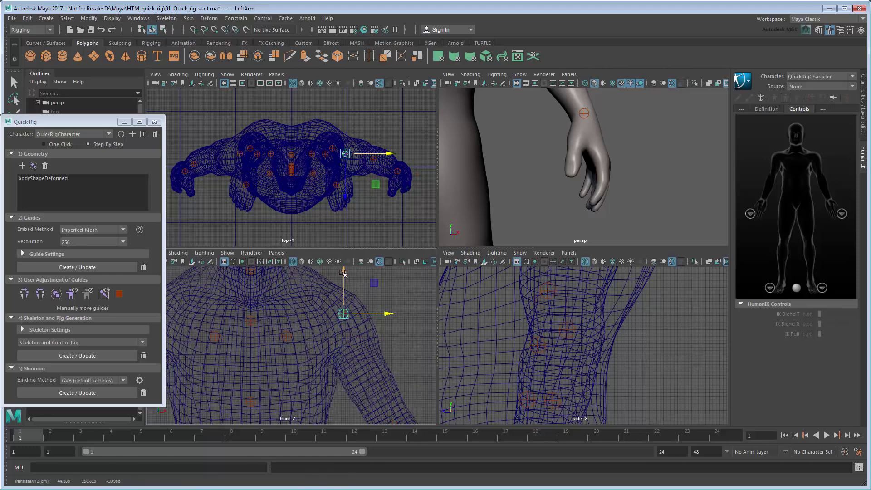
Raise the LeftShoulder guide toward collarbone height in the front view
left_click(286, 336)
left_click_drag(283, 323, 283, 306)
scroll(363, 357, "down", 2)
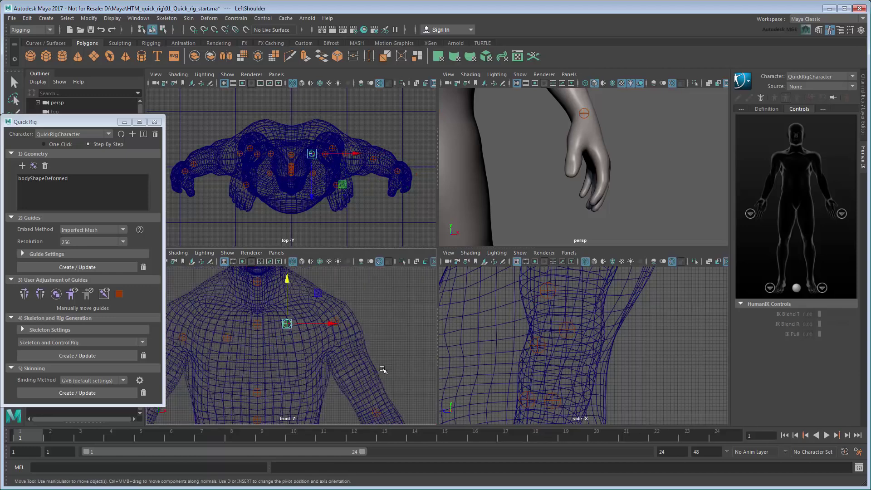
Select the LeftShoulder, LeftArm and LeftForeArm guides together and mirror them to the character's right side
middle_click_drag(383, 369, 376, 349, "alt")
key("q")
left_click(330, 300, "shift")
left_click(369, 391, "shift")
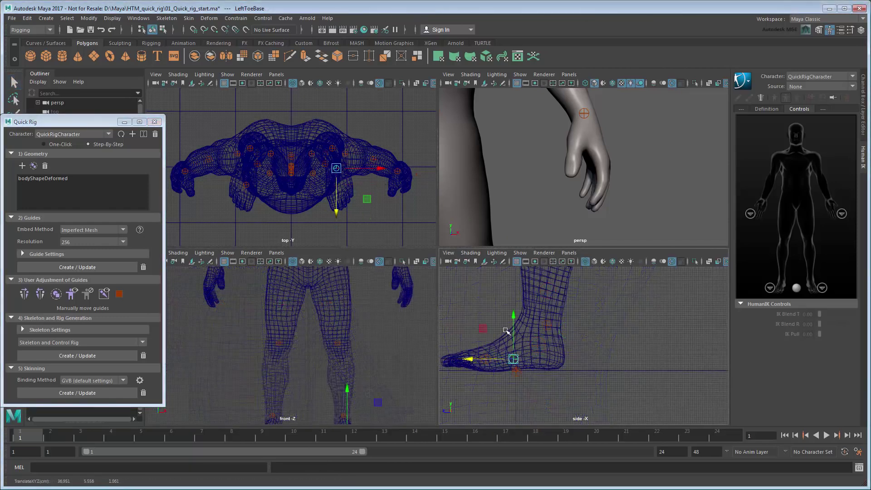
Raise the LeftToeBase guide slightly in the side view and return to the single perspective view of the whole character
left_click(514, 316)
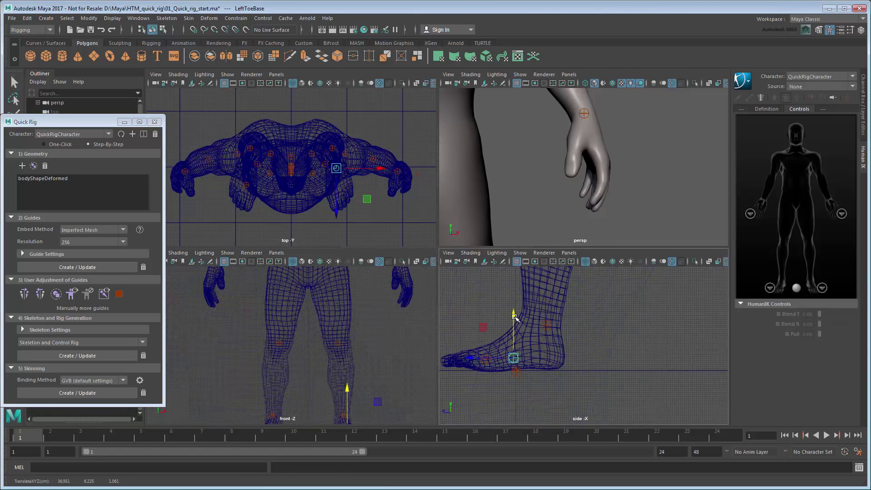
scroll(365, 390, "down", 3)
scroll(365, 391, "down", 2)
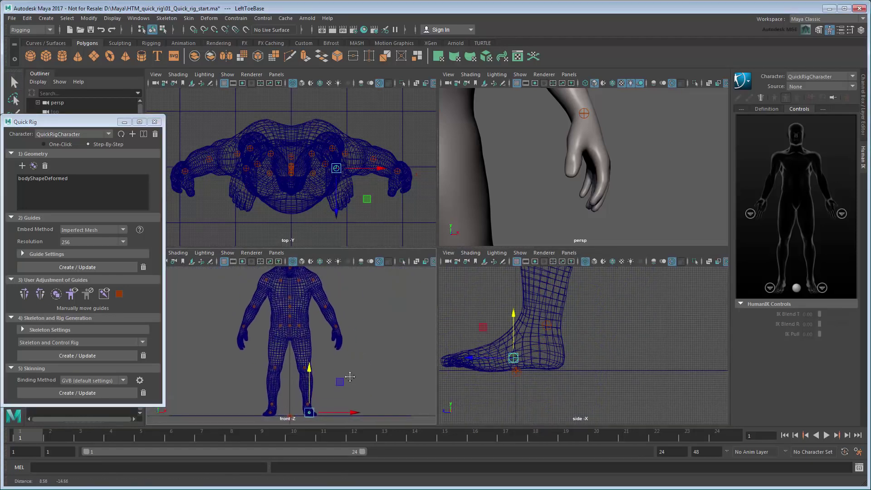
scroll(609, 373, "down", 4)
scroll(609, 373, "down", 4)
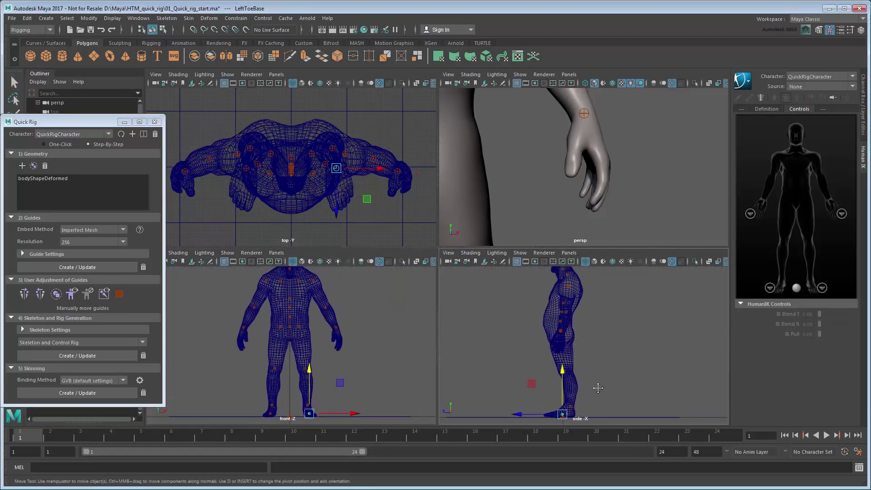
left_click(628, 370)
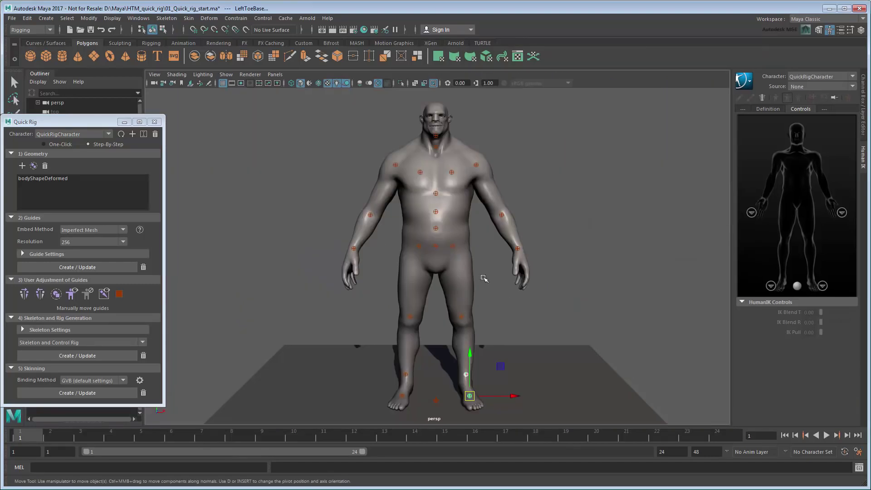
Generate the skeleton and control rig with T-Stance Correction on and the joint X axis aligned to Mirrored Behavior
left_click_drag(72, 121, 215, 100)
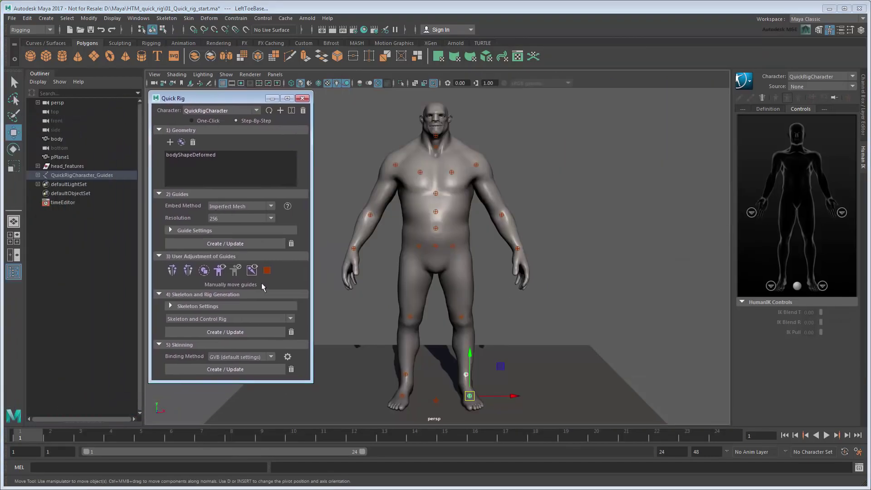
left_click(277, 305)
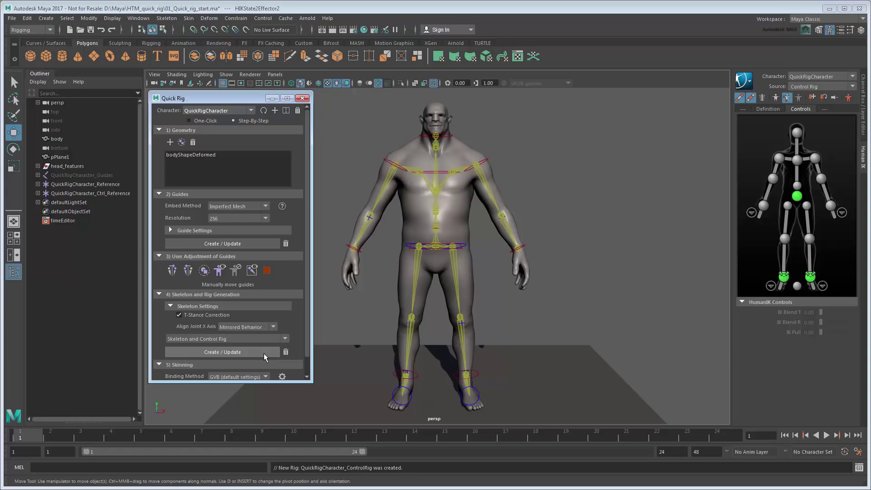
Skin the body mesh to the skeleton with the GVB default settings binding and close Quick Rig
scroll(307, 365, "down", 2)
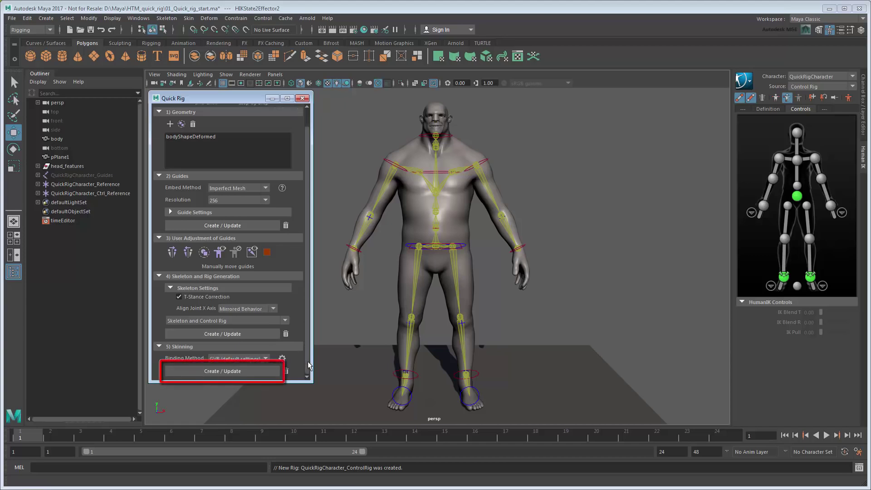
left_click(269, 372)
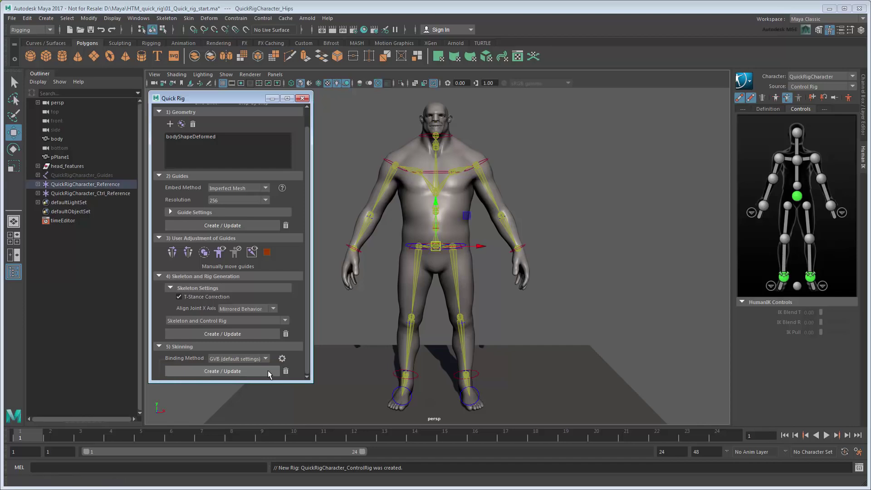
left_click(302, 99)
Move the left wrist effector up in front of the body to test the arm's skinning, and undo the test pose
scroll(497, 299, "up", 3)
left_click_drag(497, 300, 379, 122, "alt")
left_click(549, 293)
key("e")
scroll(489, 200, "up", 3)
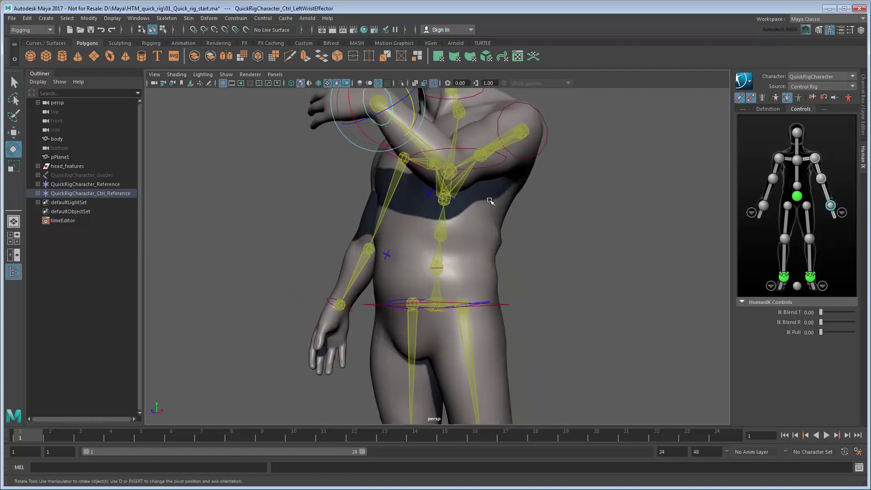
middle_click_drag(490, 200, 437, 342, "alt")
left_click_drag(438, 343, 539, 251, "alt")
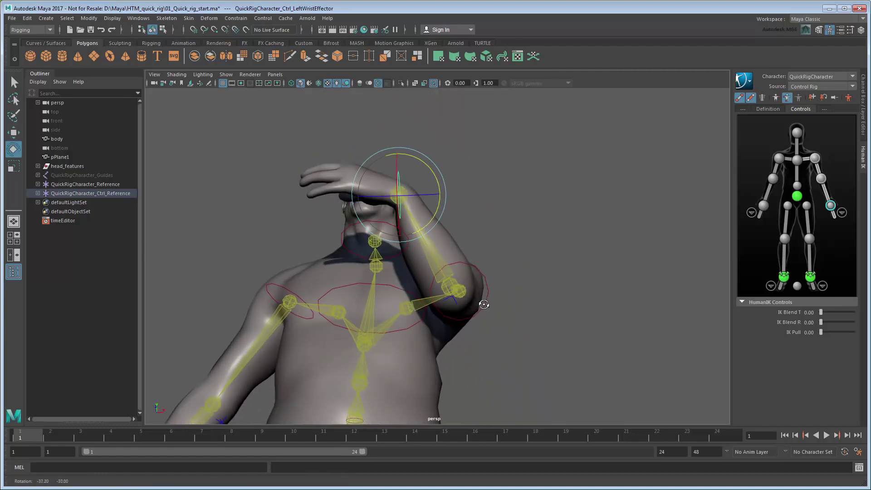
left_click(562, 262)
scroll(468, 297, "down", 5)
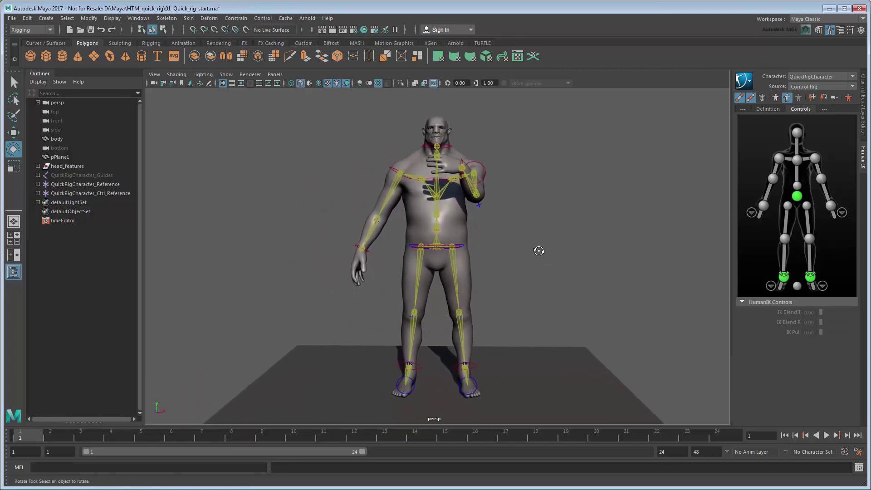
key("ctrl+z")
Turn the head effector sideways by about 55 degrees to test the facial parts, and undo the rotation
key("q")
scroll(537, 258, "up", 5)
middle_click_drag(537, 258, 525, 273, "alt")
scroll(535, 315, "up", 3)
scroll(522, 270, "up", 2)
left_click(505, 261)
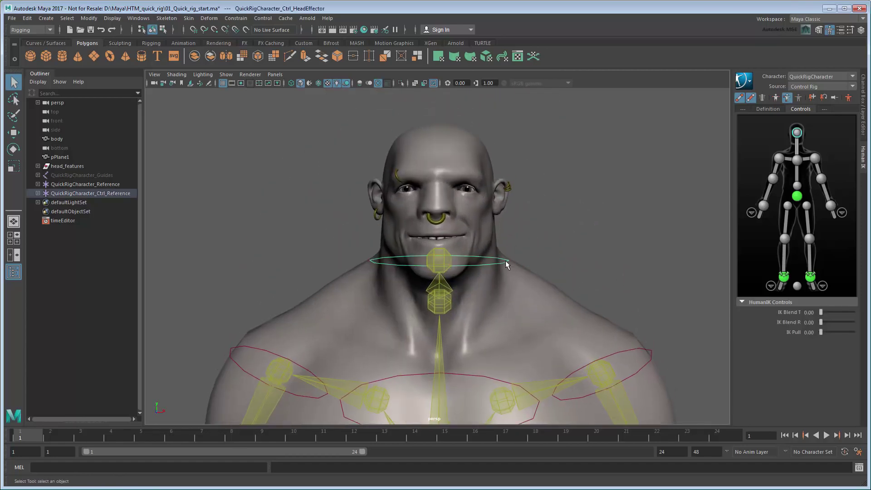
key("e")
left_click_drag(503, 260, 475, 261)
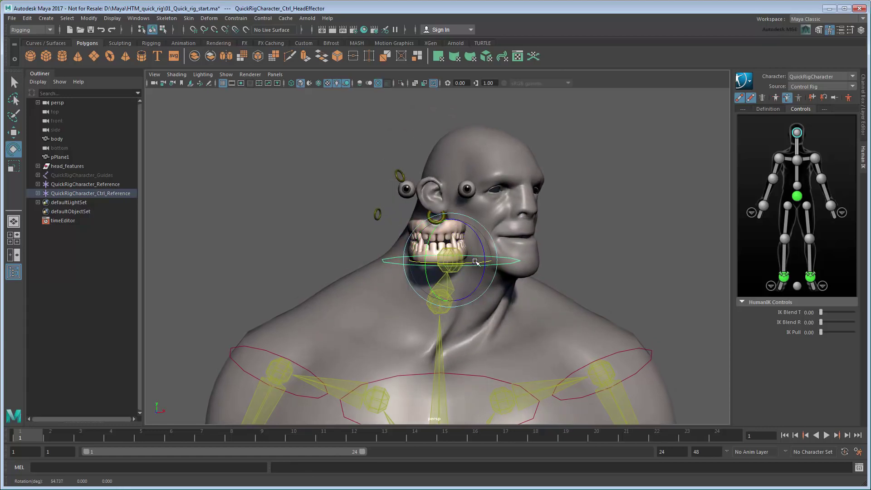
key("ctrl+z")
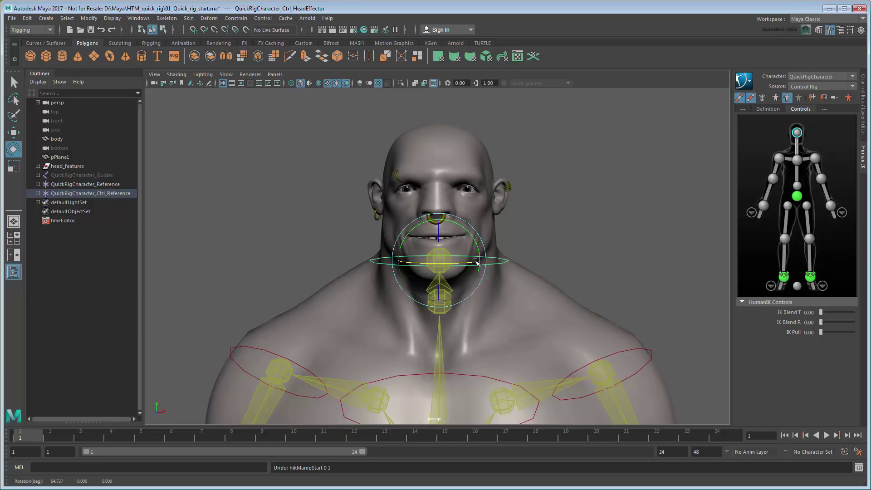
Move the pivot of the head_features group onto the head joint by snapping it to the joint's centre
key("q")
left_click(68, 166)
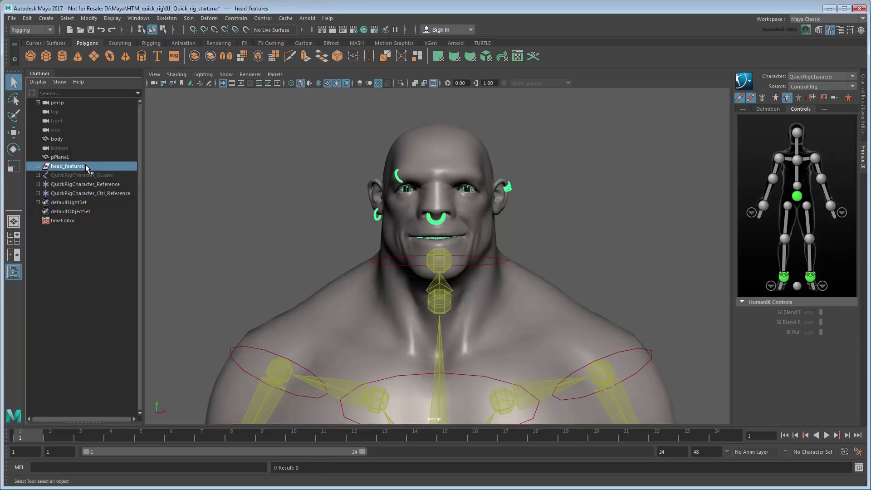
scroll(560, 263, "down", 10)
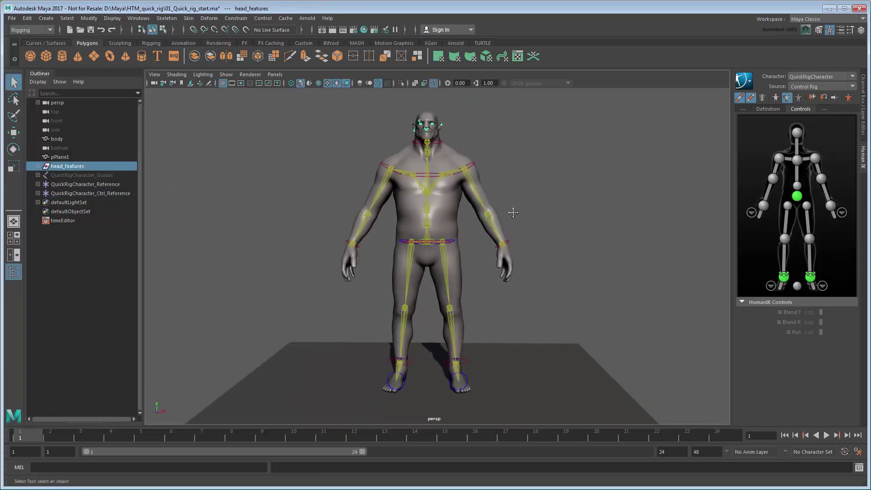
key("w")
key("Insert")
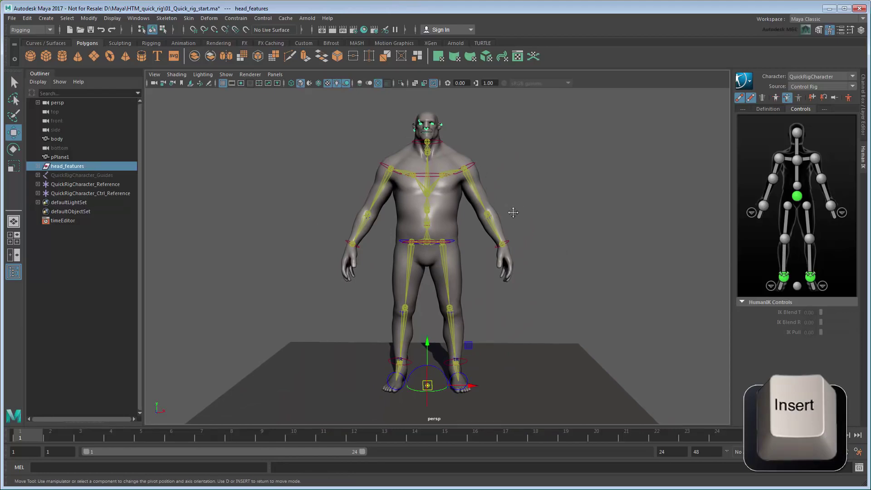
scroll(553, 218, "up", 10)
left_click_drag(525, 361, 543, 312, "alt")
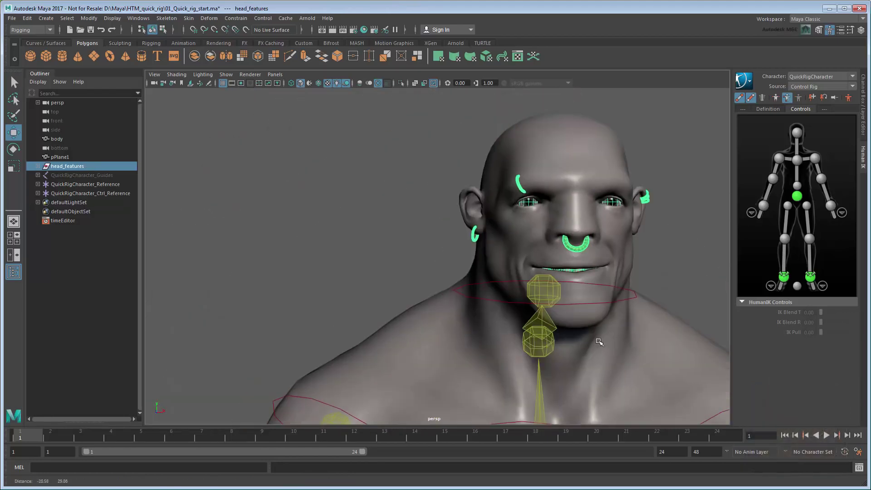
scroll(543, 313, "up", 3)
key("v")
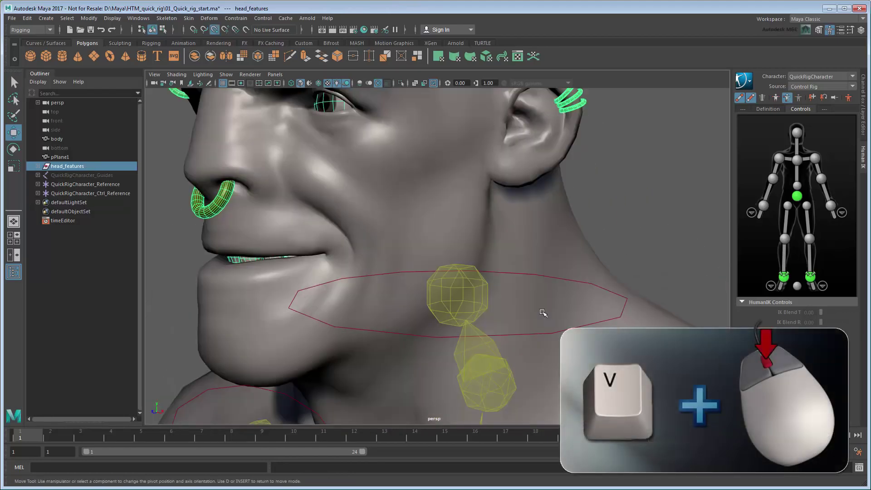
middle_click_drag(490, 307, 458, 295)
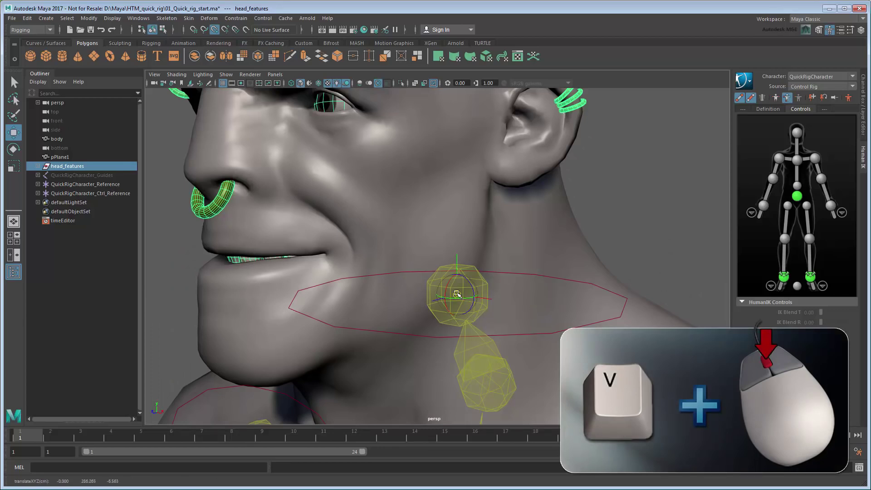
key("Insert")
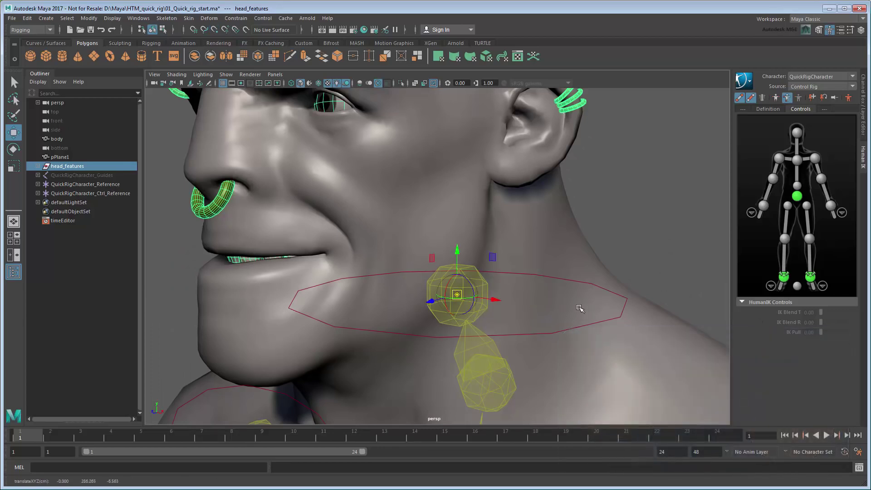
key("Insert")
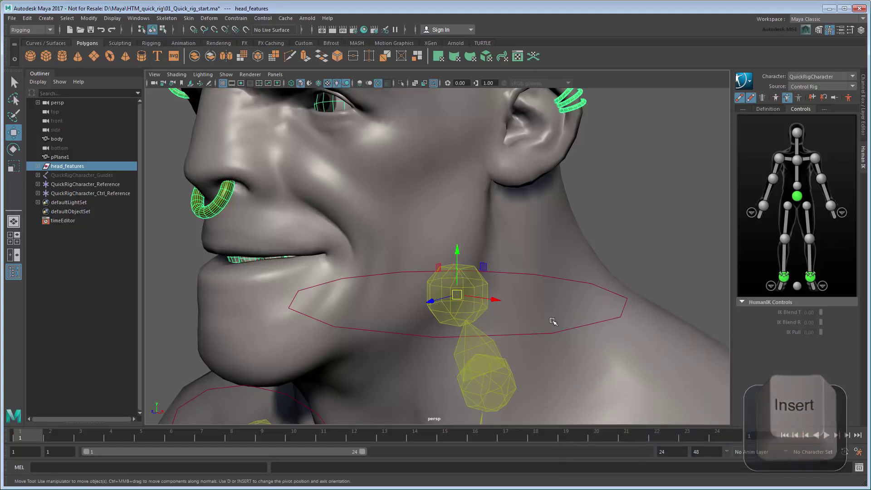
Expand the QuickRigCharacter_Reference hierarchy through the hips, spine and neck down to the head joint, and widen the Outliner
scroll(553, 321, "down", 5)
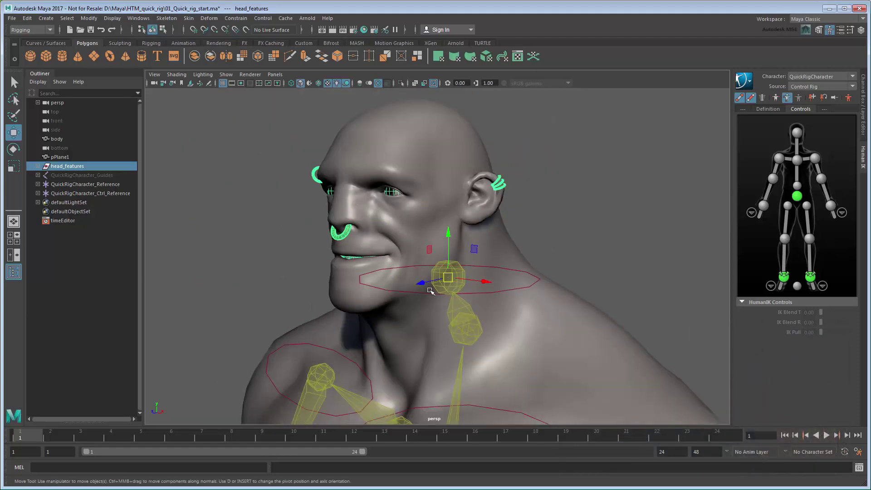
left_click(38, 184)
left_click(43, 193)
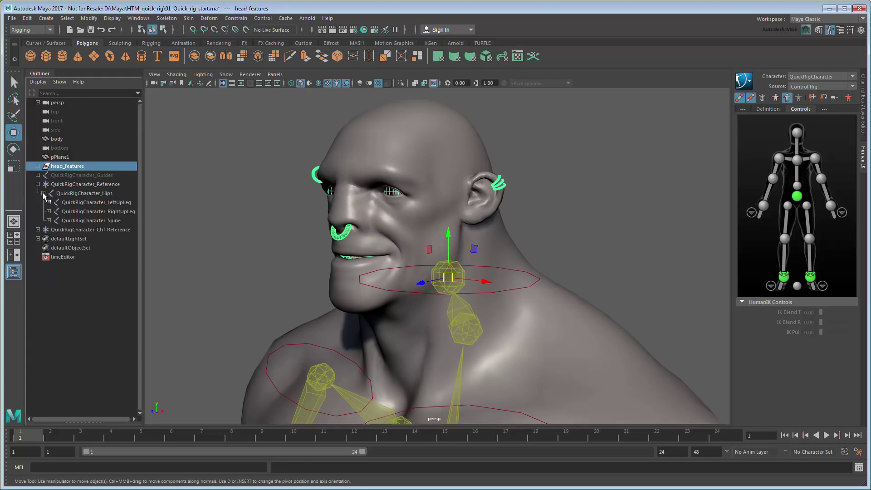
left_click(48, 220)
left_click(54, 229)
left_click(60, 238)
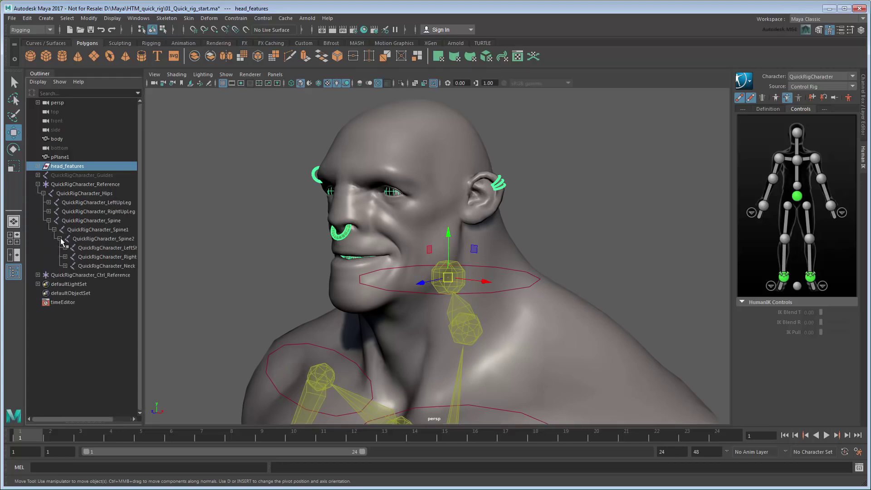
left_click(65, 265)
left_click_drag(144, 337, 171, 332)
Parent-constrain the head_features group to the QuickRigCharacter_Head joint
left_click(136, 275)
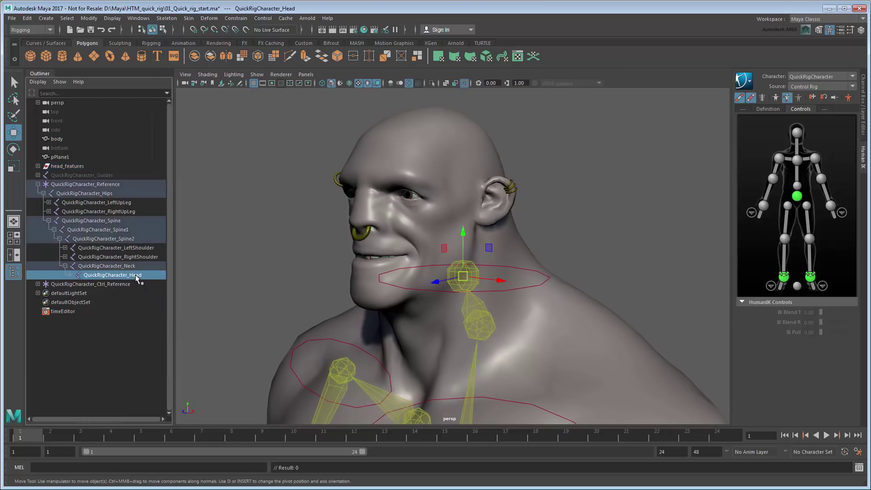
left_click(87, 166, "ctrl")
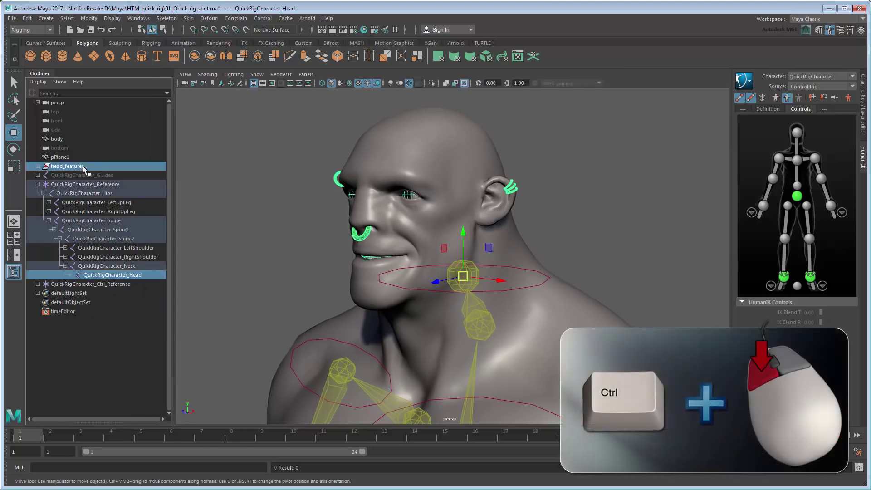
left_click(236, 18)
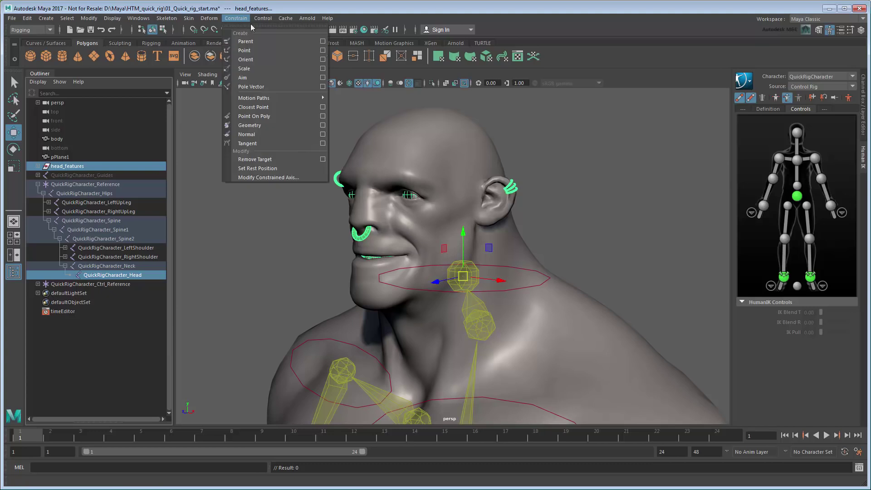
left_click(287, 44)
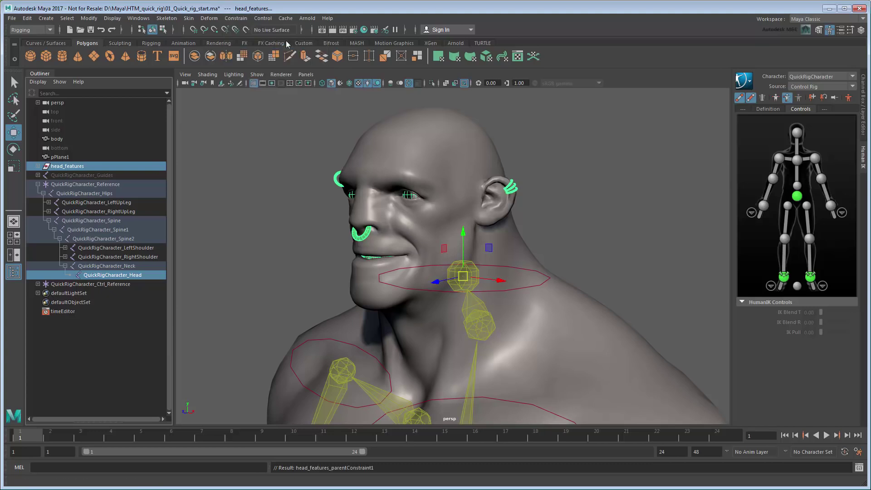
Rotate the head effector sideways by about 49 degrees to test how the constrained head features follow
left_click(531, 275)
left_click(541, 284)
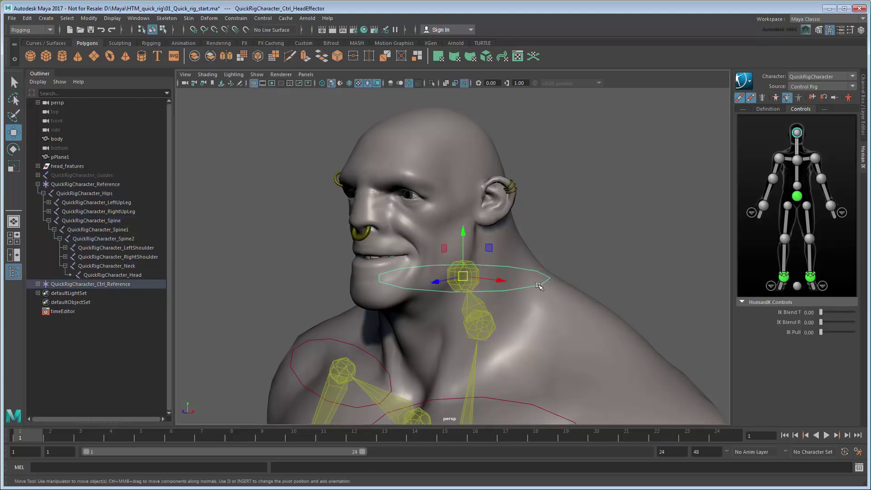
key("e")
left_click_drag(449, 283, 485, 285)
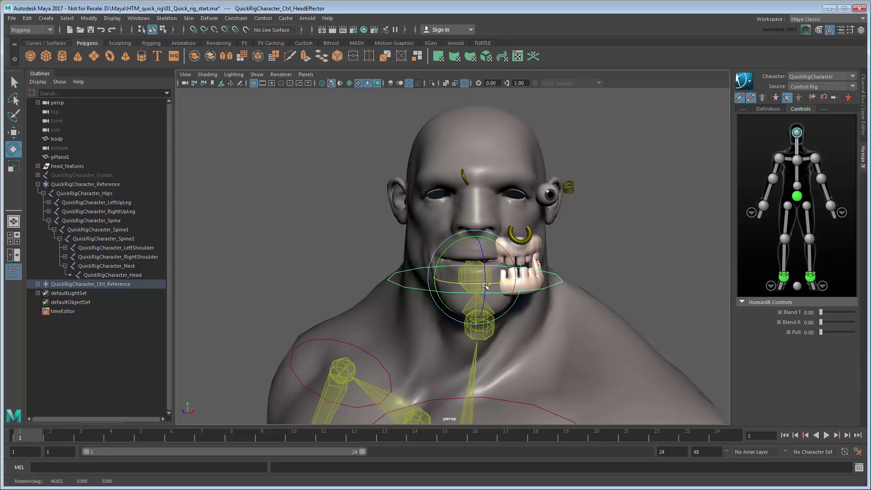
Undo the head effector's test rotation and start painting skin weights on the body with the QuickRigCharacter_Head influence
key("ctrl+z")
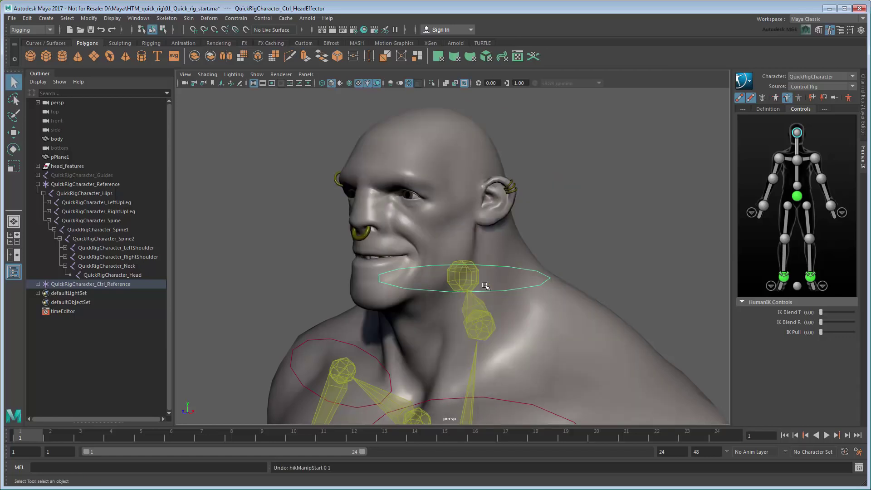
left_click(417, 196)
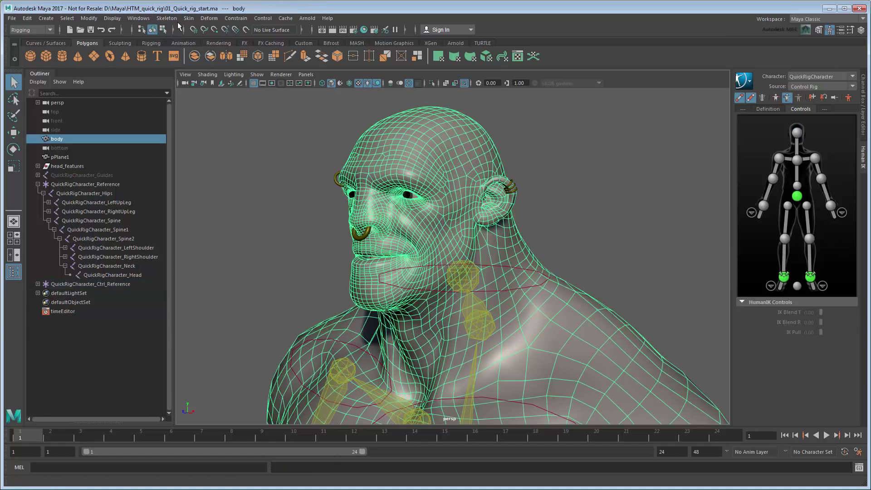
left_click(188, 18)
left_click(287, 84)
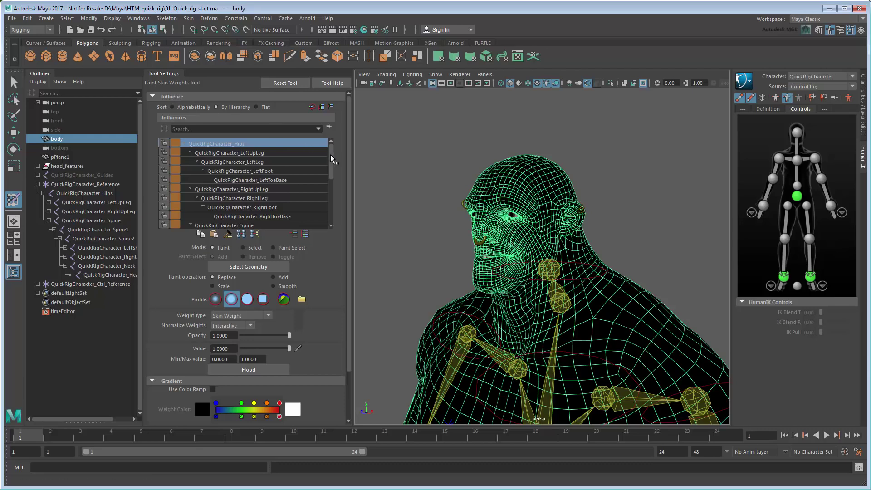
left_click_drag(333, 159, 333, 200)
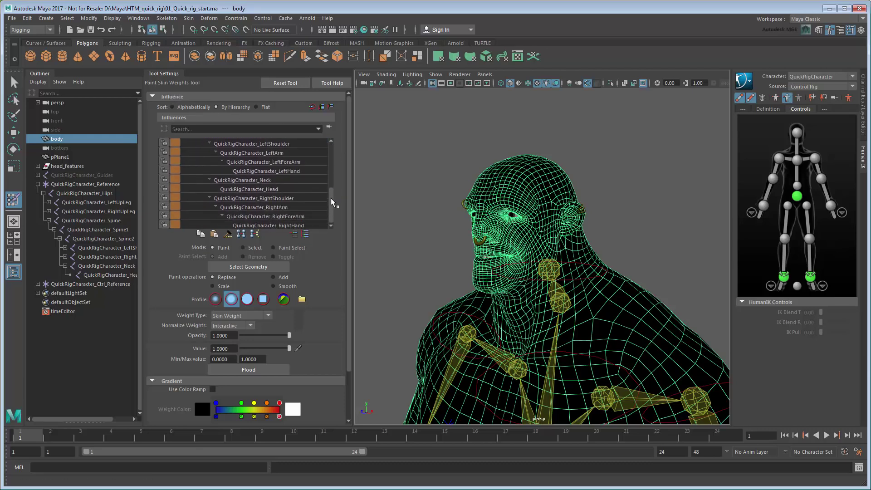
left_click(284, 189)
Paint head joint weights over one side of the head using Replace at value 1.0, and hide the head_features group
scroll(432, 188, "up", 5)
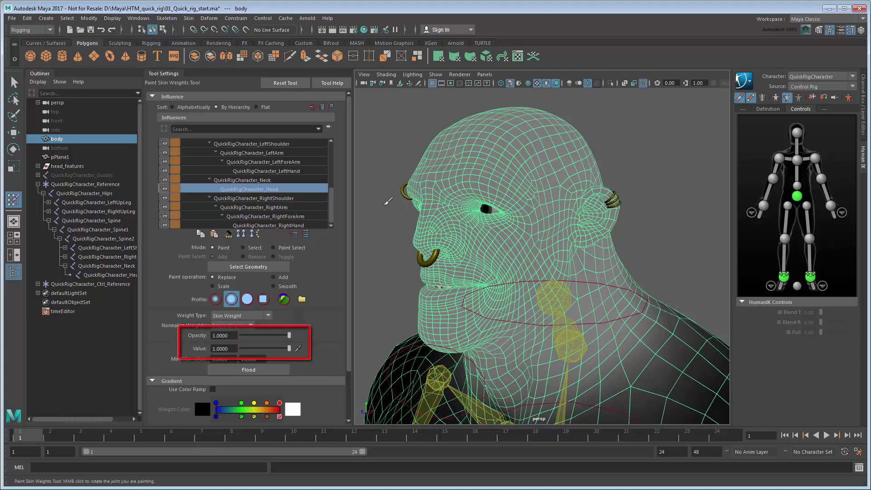
mouse_move(507, 167)
left_mouse_down()
mouse_move(469, 181)
mouse_move(491, 305)
mouse_move(421, 260)
mouse_move(526, 140)
mouse_move(543, 179)
mouse_move(612, 188)
mouse_move(453, 132)
left_mouse_up()
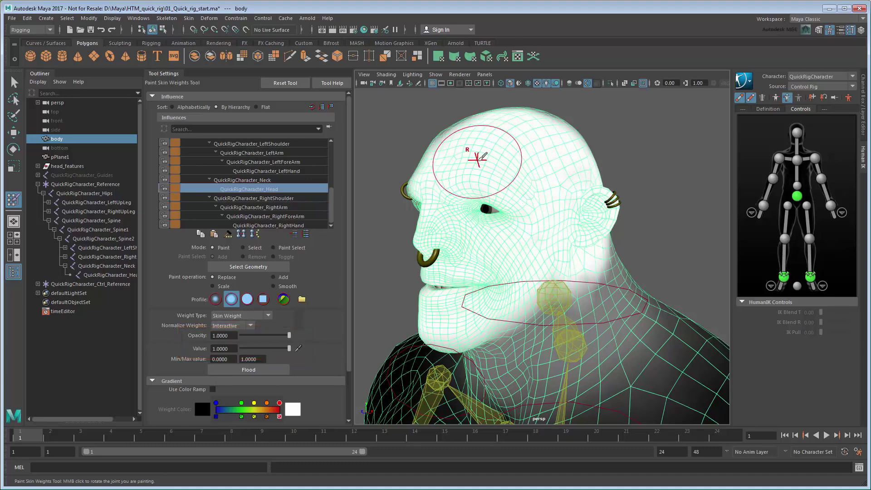
left_click(61, 166)
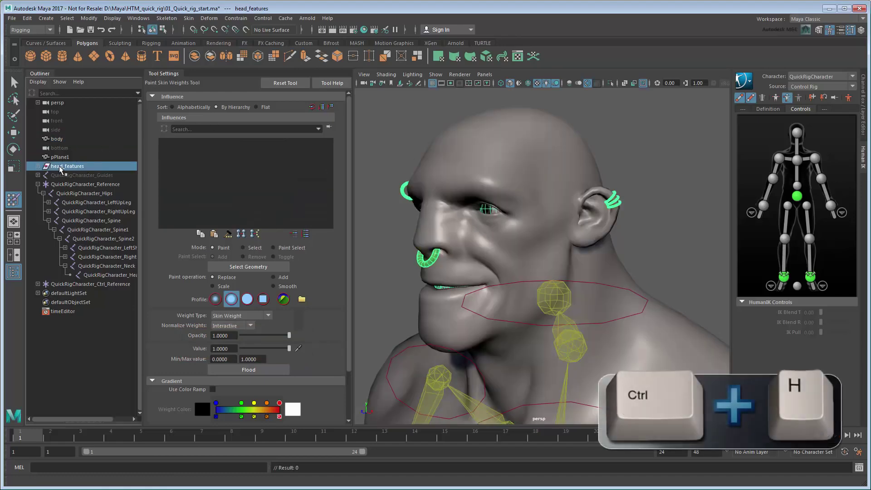
key("ctrl+h")
left_click(56, 139)
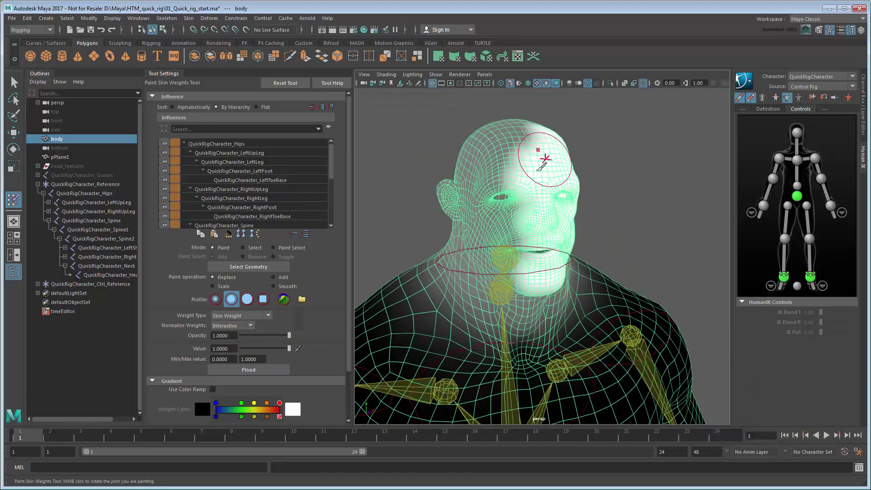
Paint full head joint weight over the rest of the head and smooth the weight transition around the neck
scroll(509, 156, "up", 5)
mouse_move(541, 167)
left_mouse_down()
mouse_move(503, 156)
mouse_move(556, 156)
mouse_move(463, 222)
mouse_move(539, 312)
mouse_move(445, 199)
mouse_move(593, 220)
mouse_move(528, 179)
mouse_move(605, 231)
mouse_move(600, 346)
mouse_move(402, 159)
mouse_move(373, 159)
left_mouse_up()
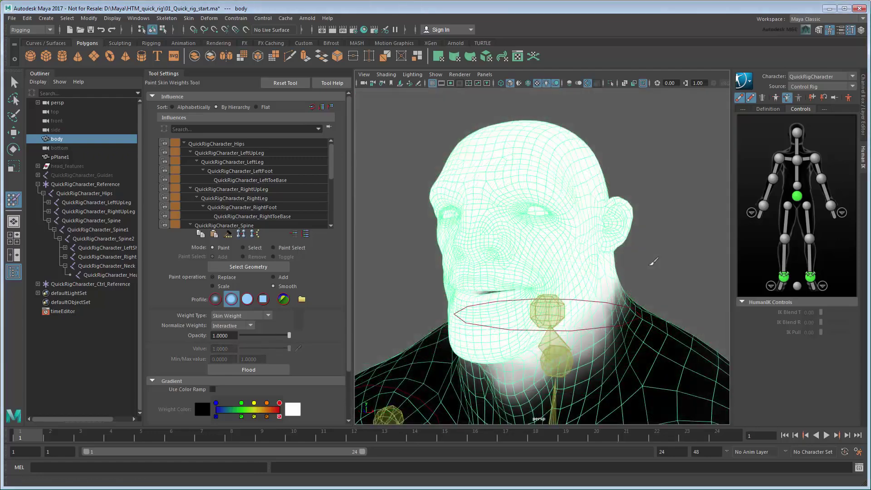
left_click_drag(653, 261, 362, 277, "alt")
left_click_drag(530, 292, 443, 266, "alt")
Show the head_features group again and rotate the head effector sideways to test the painted head weights
key("q")
key("shift+h")
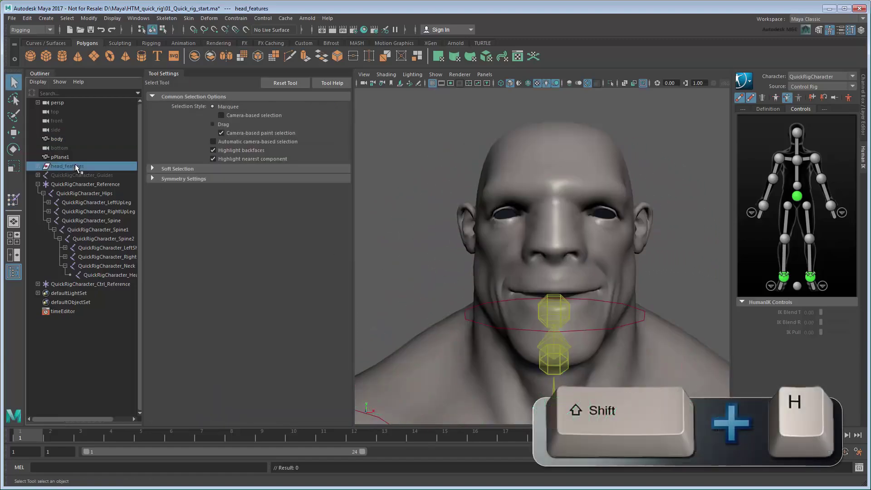
key("e")
left_click(621, 325)
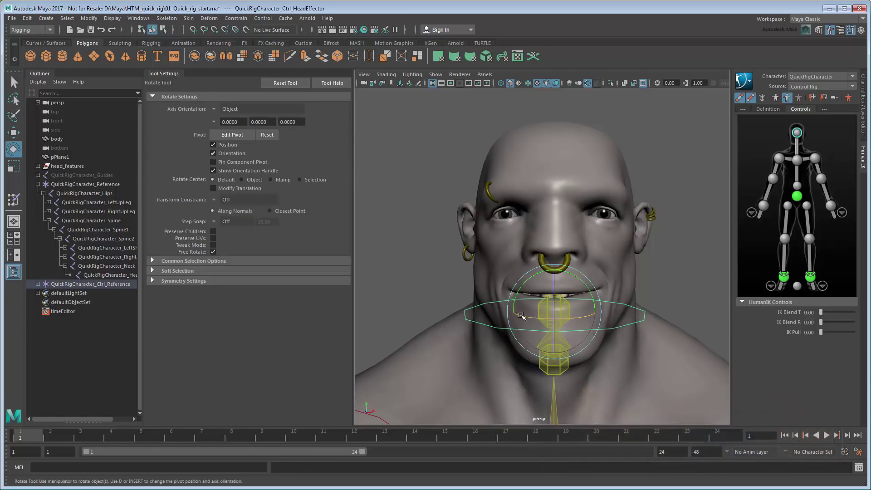
left_click_drag(585, 317, 503, 321)
left_click(681, 271)
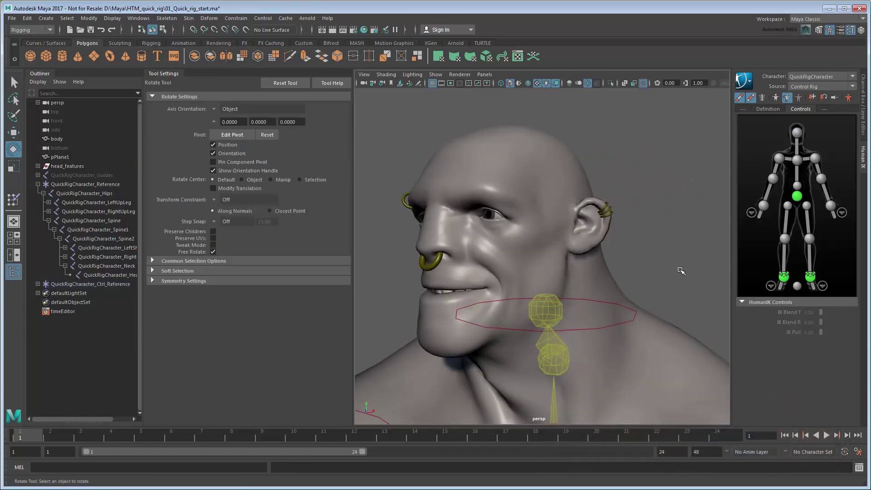
left_click_drag(681, 271, 486, 277, "alt")
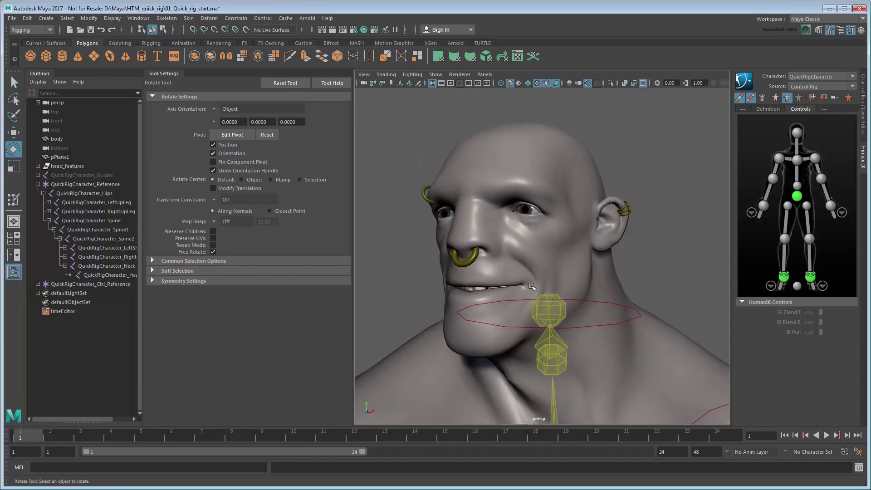
Lock the QuickRigCharacter_Head influence on the body mesh so its skin weights are protected from further painting
key("q")
left_click(549, 271)
left_click(14, 199)
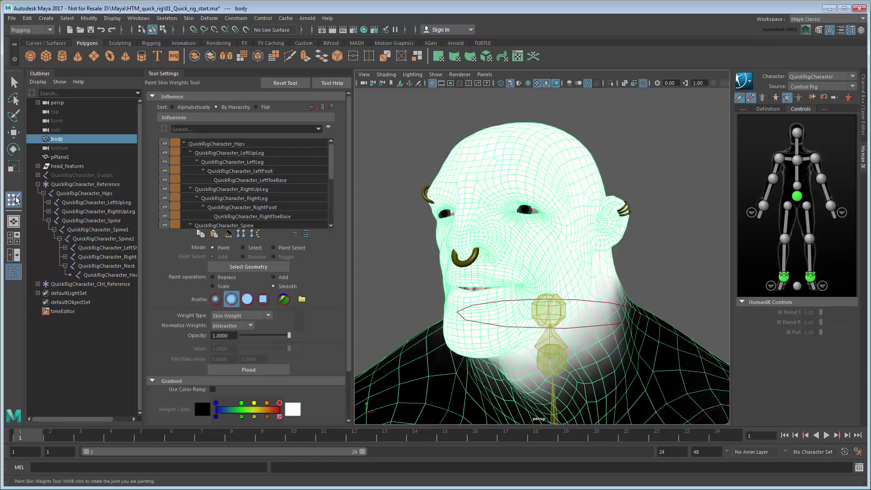
left_click_drag(332, 170, 333, 213)
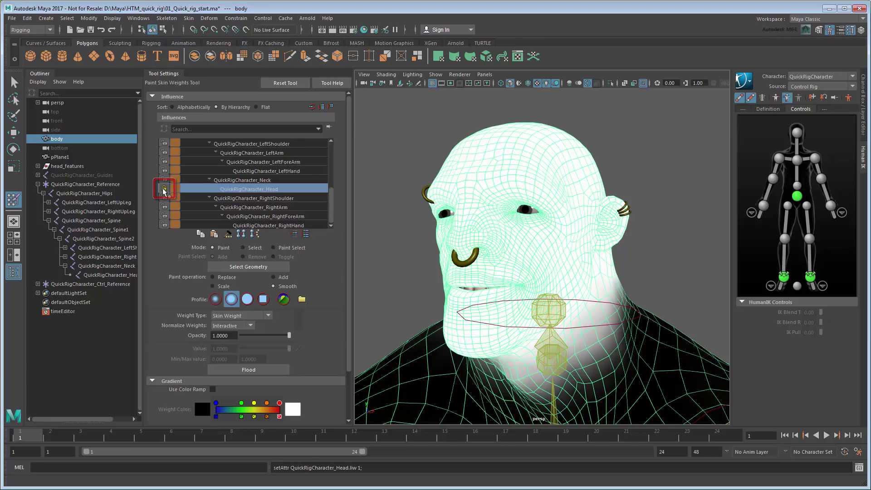
Select the head effector and return the character's control rig to its stance pose
key("q")
left_click(681, 265)
left_click(639, 314)
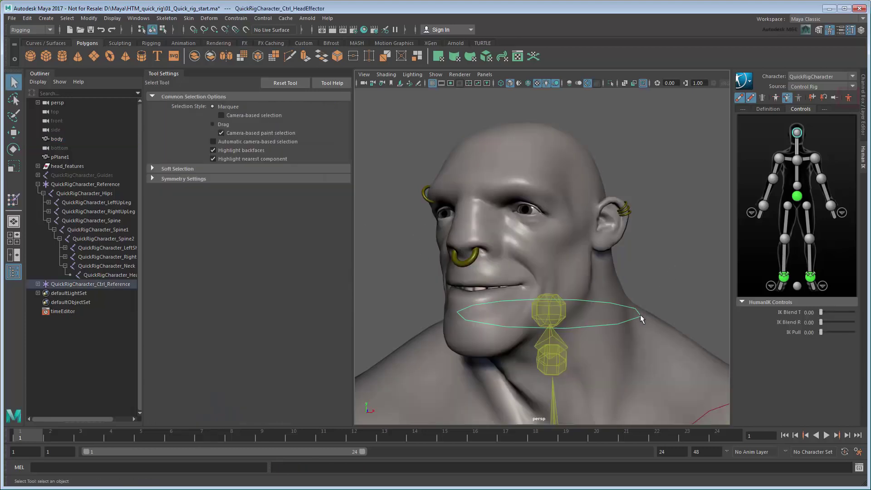
left_click(849, 101)
key("f")
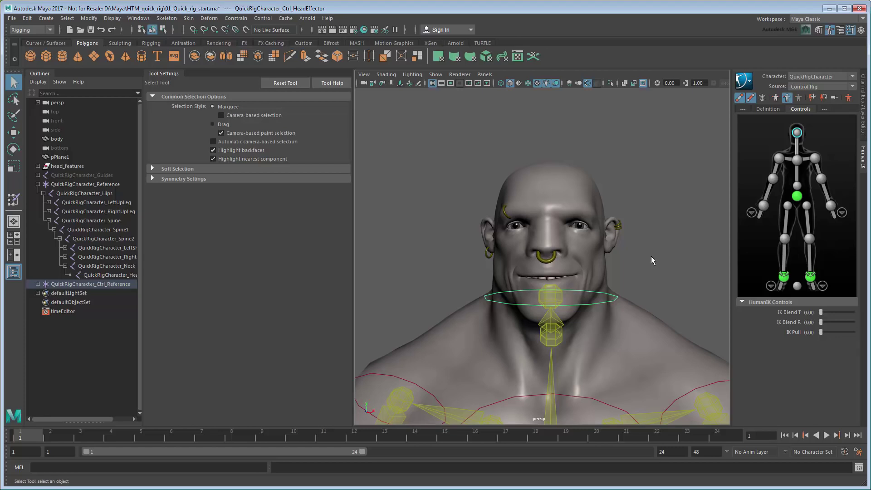
Rotate the left shoulder effector to raise the left arm for checking the chest and armpit deformation
left_click(681, 287)
scroll(680, 287, "down", 5)
middle_click_drag(681, 287, 590, 155, "alt")
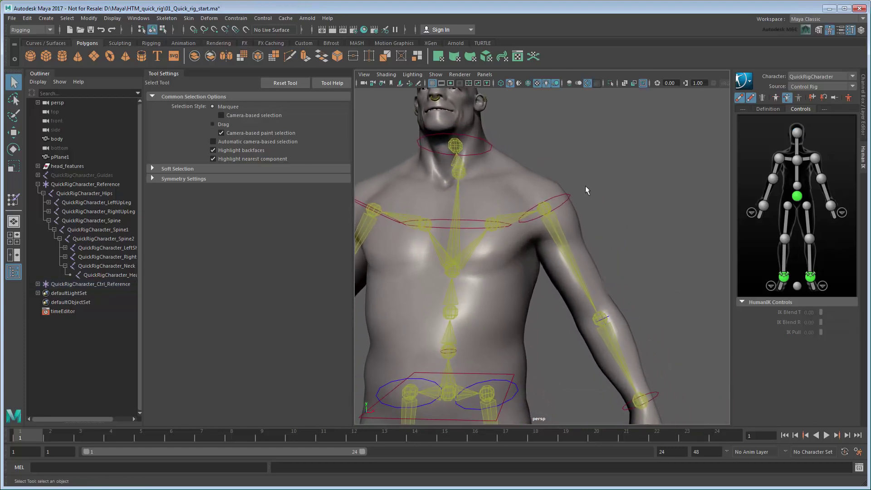
left_click(568, 198)
key("e")
left_click_drag(584, 211, 586, 173)
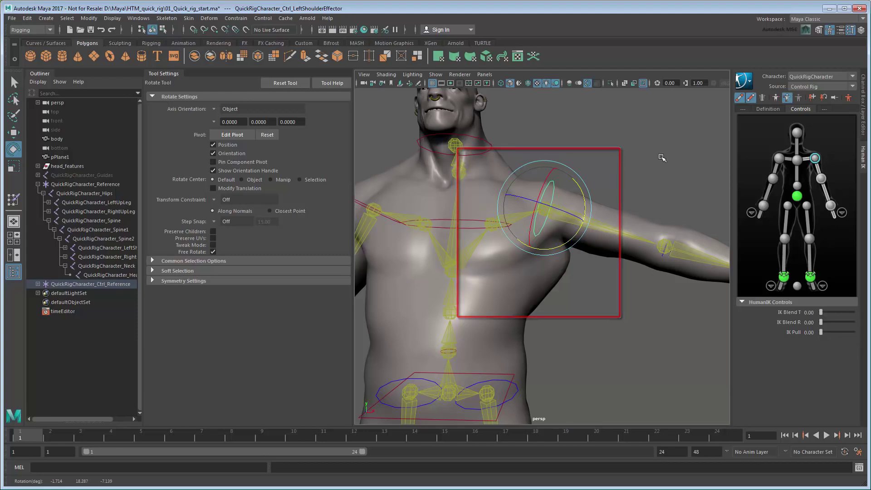
Paint full QuickRigCharacter_Spine2 weight across the body's chest and beneath the raised left arm using Replace
key("q")
left_click(440, 295)
left_click(12, 200)
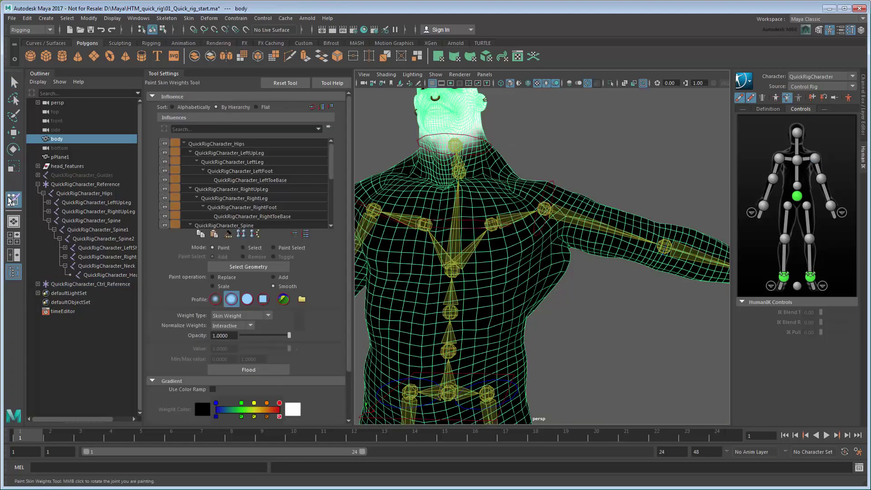
left_click_drag(333, 155, 332, 186)
left_click(269, 176)
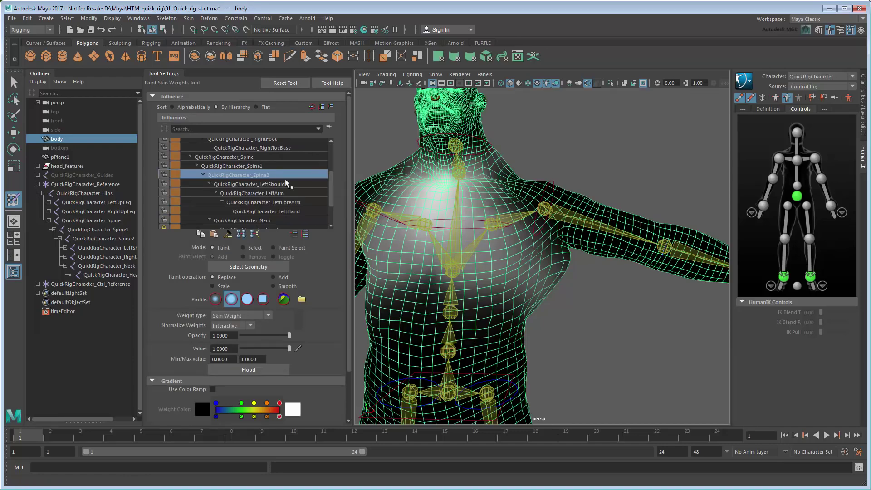
mouse_move(553, 254)
left_mouse_down()
mouse_move(535, 285)
mouse_move(508, 277)
left_mouse_up()
mouse_move(522, 245)
left_mouse_down()
mouse_move(508, 295)
mouse_move(494, 225)
mouse_move(449, 203)
mouse_move(399, 226)
left_mouse_up()
mouse_move(399, 227)
left_mouse_down("alt")
mouse_move(505, 208)
mouse_move(603, 213)
left_mouse_up("alt")
mouse_move(558, 290)
left_mouse_down()
mouse_move(671, 299)
mouse_move(636, 258)
mouse_move(479, 251)
left_mouse_up()
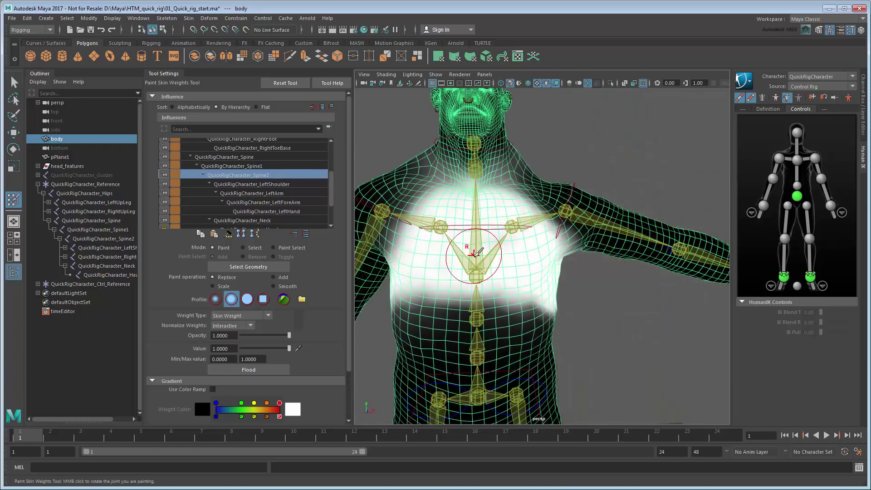
Paint full QuickRigCharacter_Neck weight around the neck and upper shoulders, then smooth its lower edges
scroll(317, 211, "down", 2)
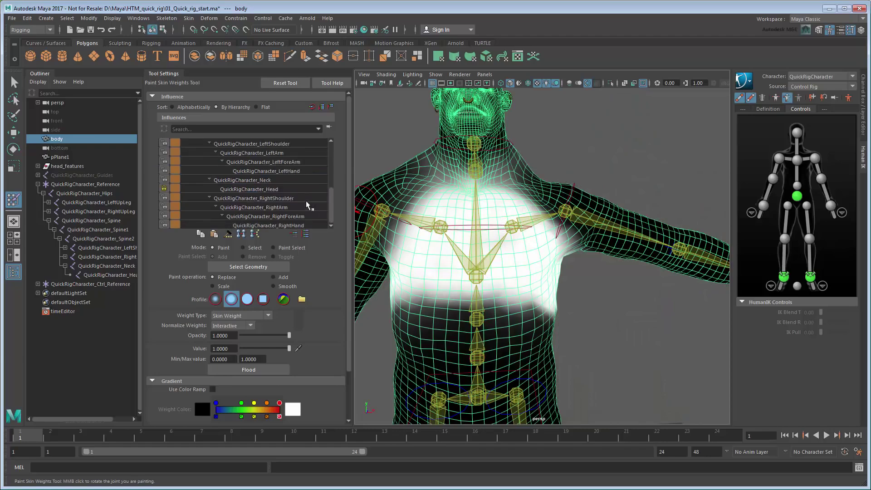
left_click(266, 180)
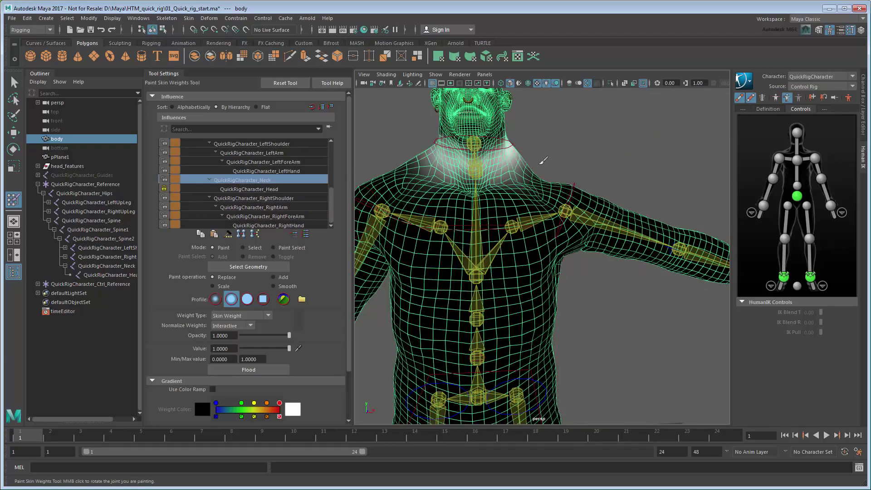
middle_click_drag(539, 163, 545, 253, "alt")
scroll(545, 255, "up", 5)
left_click_drag(532, 269, 517, 253, "alt")
mouse_move(551, 238)
left_mouse_down()
mouse_move(505, 249)
mouse_move(496, 274)
mouse_move(512, 282)
left_mouse_up()
mouse_move(544, 256)
left_mouse_down("alt")
mouse_move(573, 253)
mouse_move(570, 231)
mouse_move(583, 246)
mouse_move(547, 252)
mouse_move(619, 251)
mouse_move(557, 287)
mouse_move(683, 273)
left_mouse_up("alt")
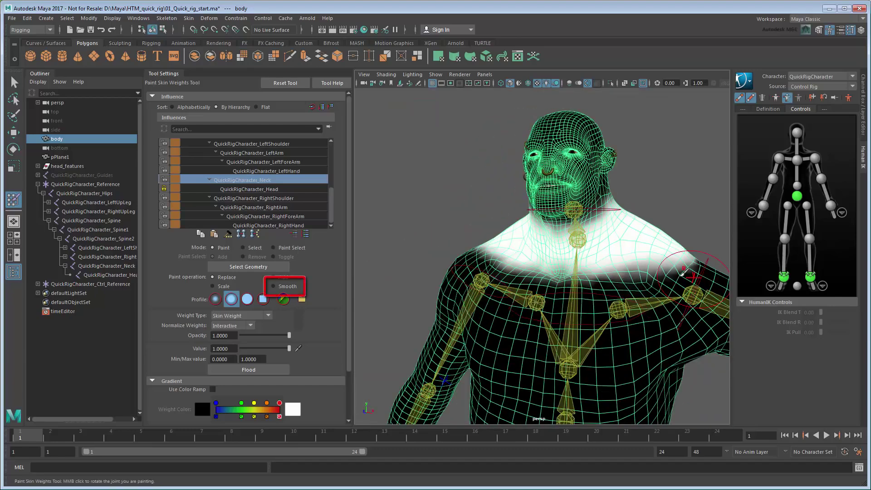
left_click_drag(682, 268, 580, 312, "alt")
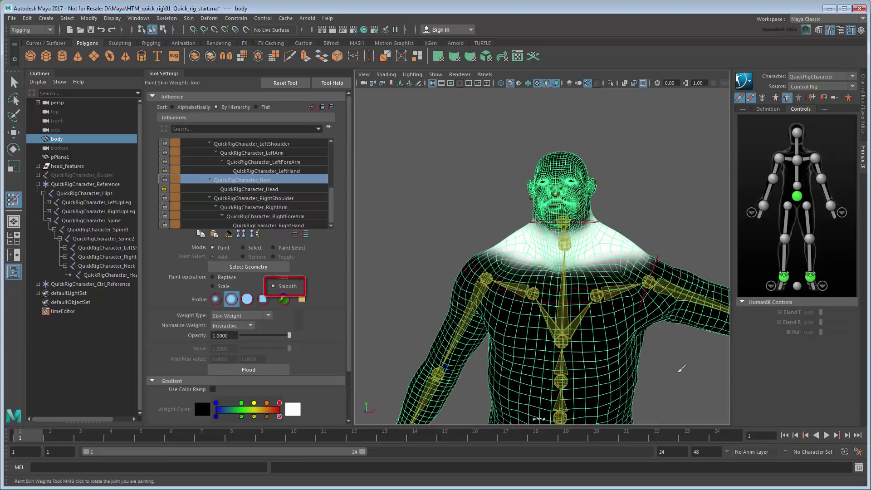
Smooth the QuickRigCharacter_Spine2 weights along the borders of the chest and the left shoulder
left_click_drag(331, 199, 331, 182)
left_click(241, 175)
mouse_move(603, 296)
left_mouse_down("alt")
mouse_move(588, 258)
mouse_move(416, 274)
left_mouse_up("alt")
left_click_drag(562, 221, 469, 267, "alt")
left_click_drag(575, 258, 687, 281, "alt")
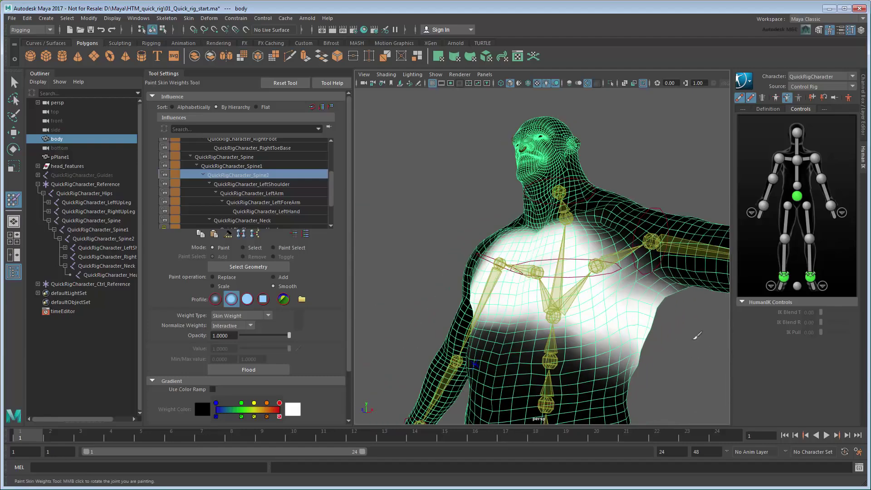
Rotate the left shoulder effector to lower the left arm and test the smoothed chest weights
key("q")
left_click_drag(610, 333, 651, 335, "alt")
left_click(597, 222)
key("e")
left_click_drag(621, 229, 627, 270)
left_click_drag(644, 279, 577, 285, "alt")
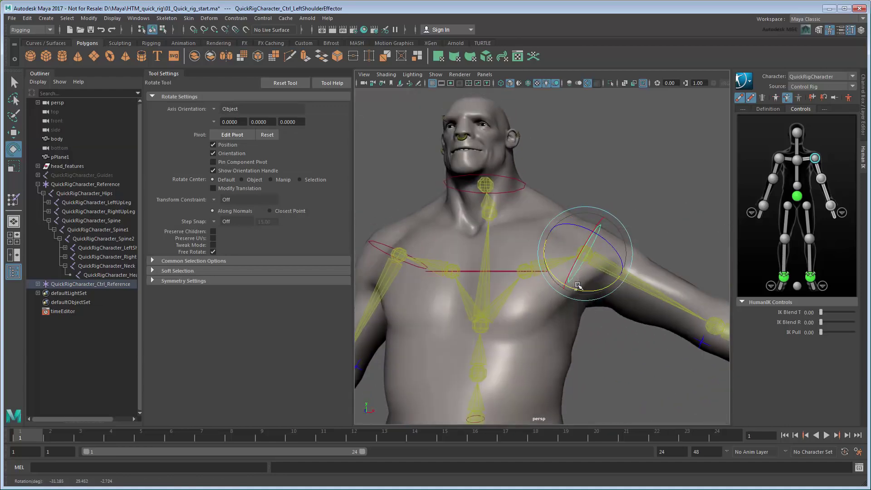
Refine the body's skin weights around the torso and left shoulder using the Smooth and Replace paint operations
left_click(555, 358)
right_click_drag(548, 357, 579, 361)
mouse_move(579, 362)
left_mouse_down("alt")
mouse_move(574, 376)
mouse_move(492, 383)
mouse_move(579, 394)
mouse_move(408, 344)
mouse_move(563, 359)
mouse_move(381, 365)
left_mouse_up("alt")
left_click(273, 286)
scroll(249, 181, "down", 3)
left_click(251, 168)
left_click(218, 276)
mouse_move(381, 365)
left_mouse_down("alt")
mouse_move(646, 349)
mouse_move(503, 359)
mouse_move(618, 366)
mouse_move(412, 362)
left_mouse_up("alt")
mouse_move(412, 363)
left_mouse_down()
mouse_move(521, 370)
mouse_move(527, 338)
mouse_move(558, 313)
mouse_move(587, 244)
left_mouse_up()
Rotate the left shoulder effector again to check how the repainted shoulder deforms
key("q")
right_click_drag(589, 232, 596, 209, "alt")
left_click(596, 209)
key("e")
left_click_drag(556, 264, 600, 237)
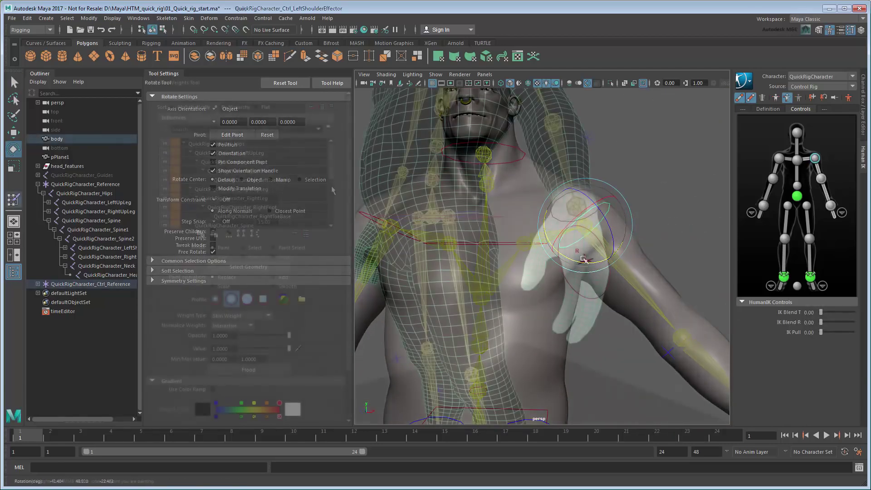
Mirror the body mesh's skin weights to the opposite side of the character
scroll(590, 261, "down", 5)
mouse_move(590, 261)
left_mouse_down("alt")
mouse_move(554, 268)
mouse_move(558, 253)
mouse_move(635, 198)
left_mouse_up("alt")
key("q")
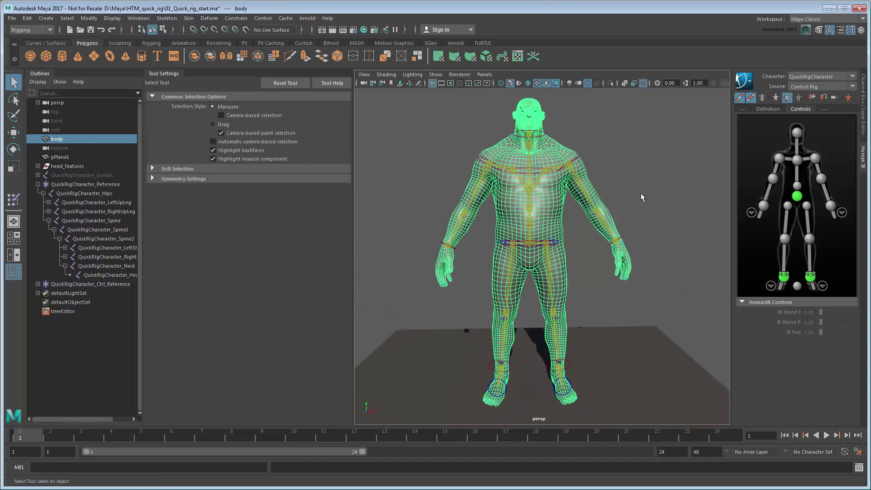
left_click(188, 18)
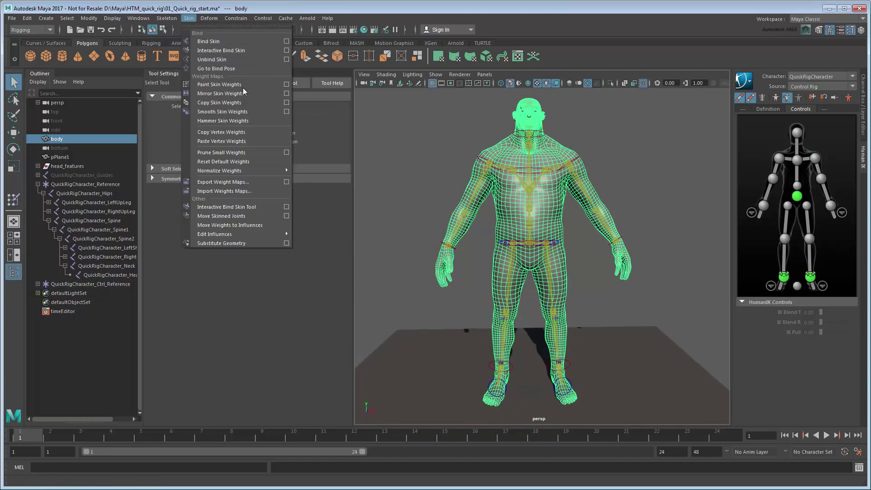
left_click(265, 93)
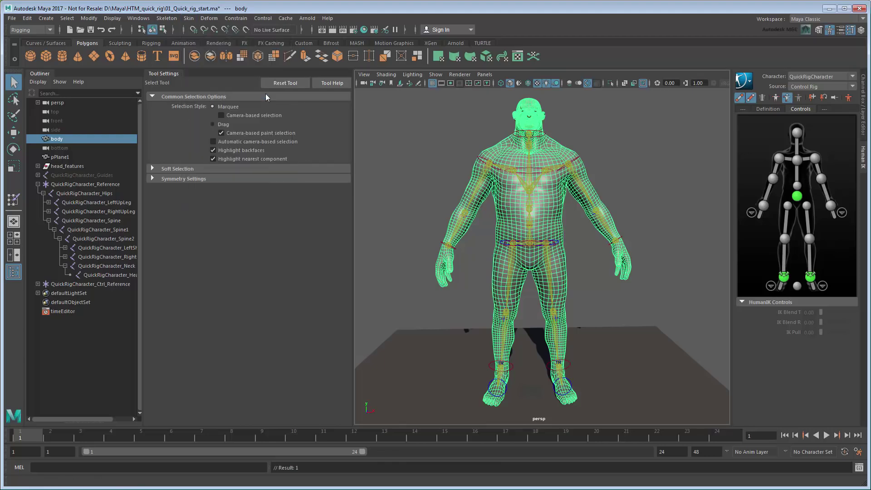
Collapse the tool settings and move the left wrist effector up so the hand is in front of the upper chest
left_click(174, 73)
left_click(296, 147)
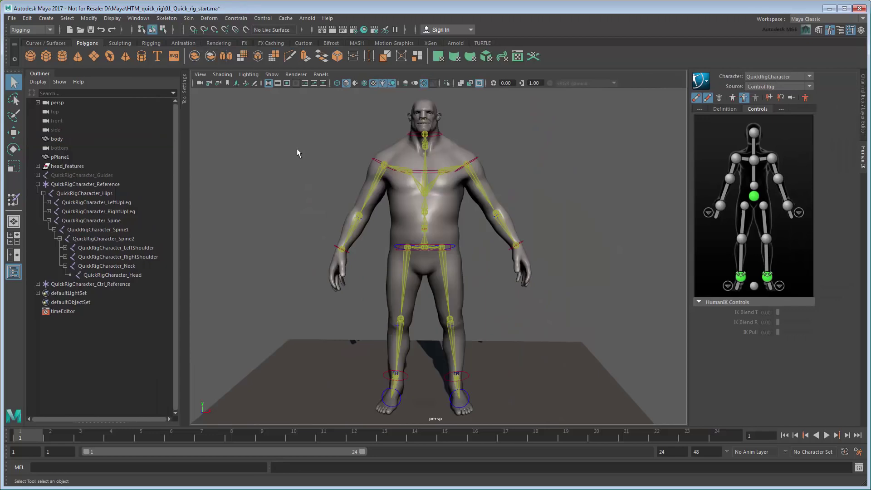
left_click(520, 247)
key("w")
left_click_drag(517, 245, 363, 221)
left_click_drag(426, 204, 381, 146)
left_click_drag(299, 229, 379, 234, "alt")
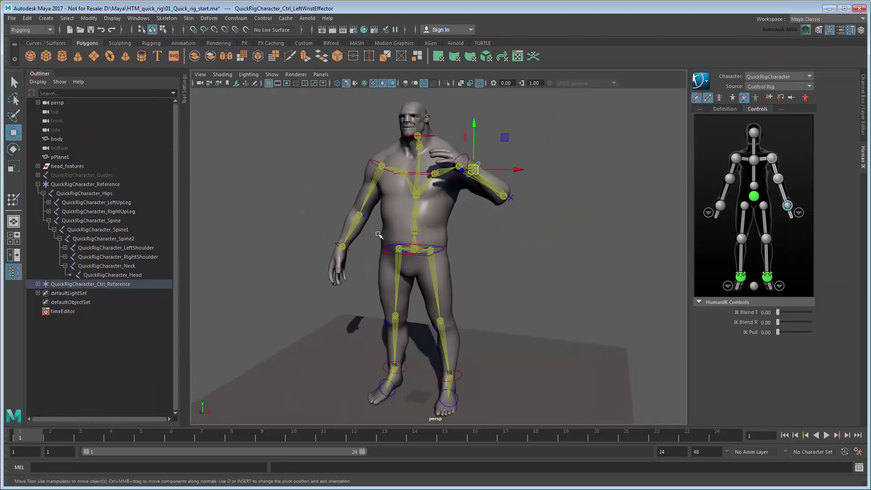
Pose the right arm by raising its wrist effector forward to about chest height with the elbow bent
left_click(344, 244)
left_click_drag(386, 264, 351, 187, "alt")
key("e")
left_click(470, 301)
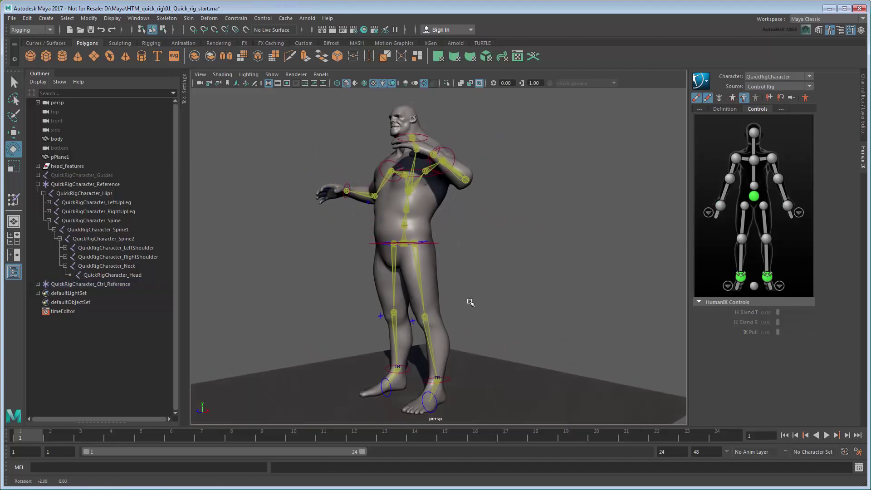
Rotate the head effector to tilt the head down and finish the test pose with nothing selected
left_click_drag(470, 301, 487, 302, "alt")
left_click(425, 135)
left_click_drag(395, 131, 402, 151)
left_click(494, 235)
key("q")
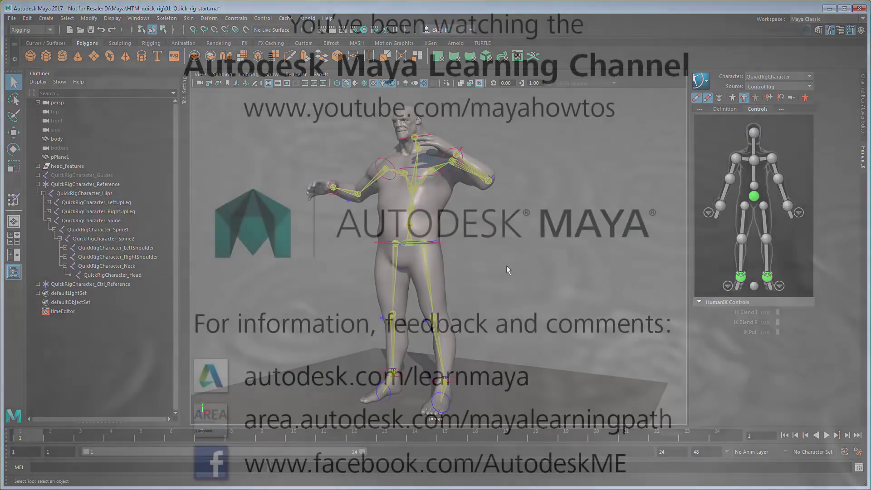